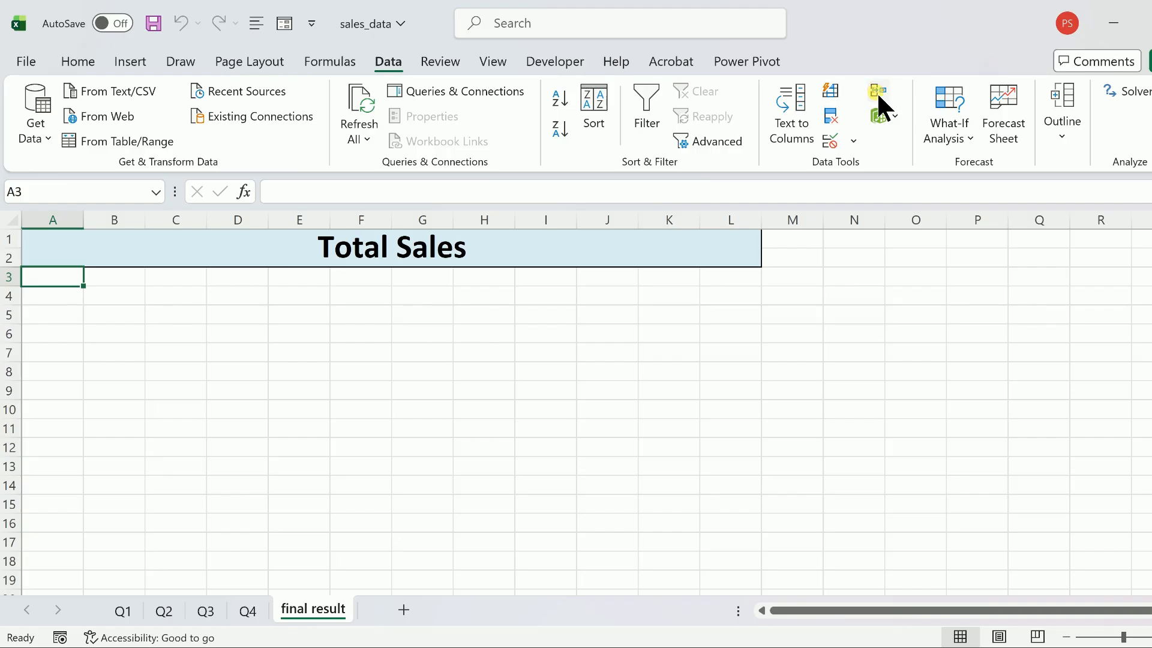
Start a Consolidate in A3 with the Sum function and add range A1:D11 of the Q1 sheet as a reference
{"action": "left_click", "coordinate": [877, 91]}
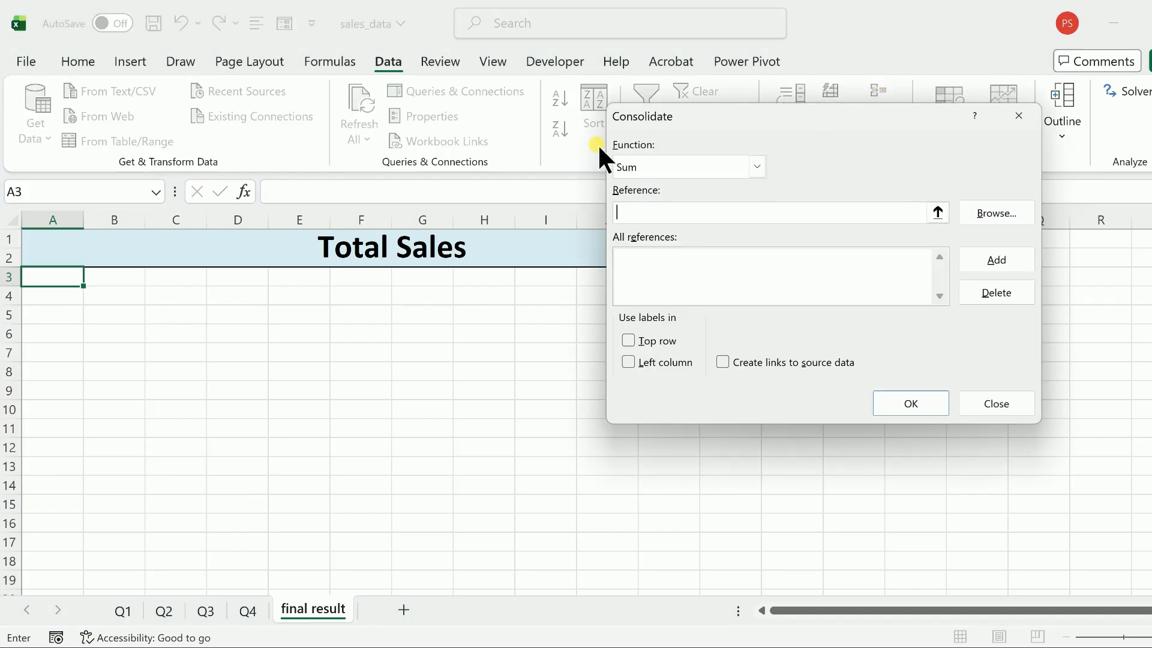
{"action": "left_click", "coordinate": [642, 166]}
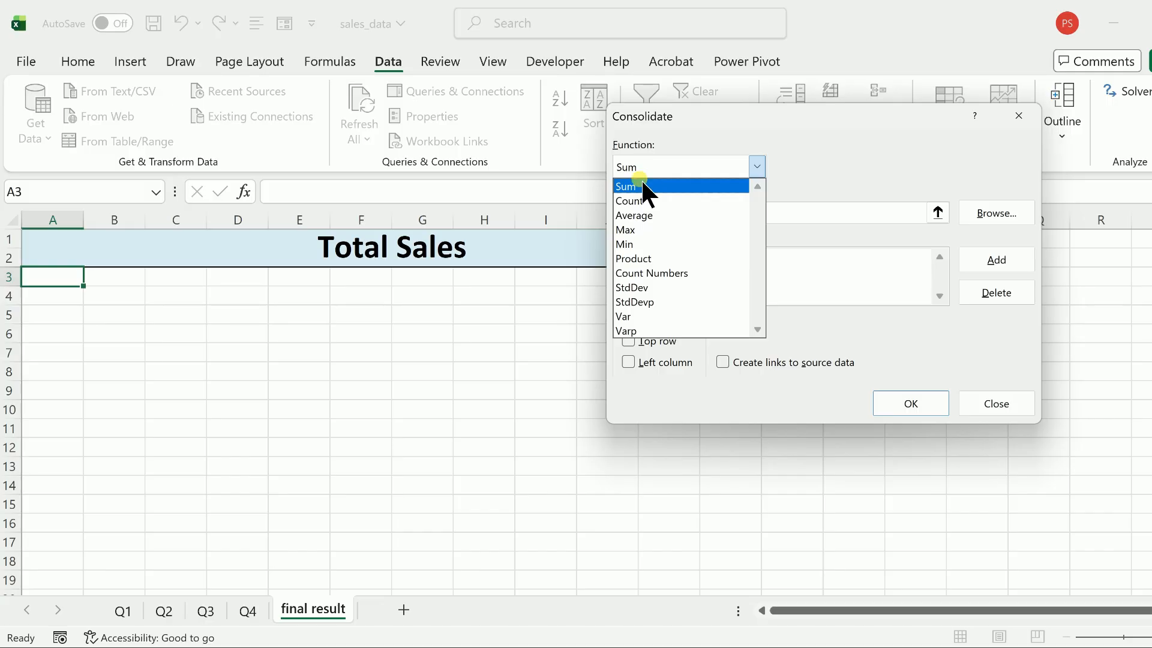
{"action": "left_click", "coordinate": [639, 186]}
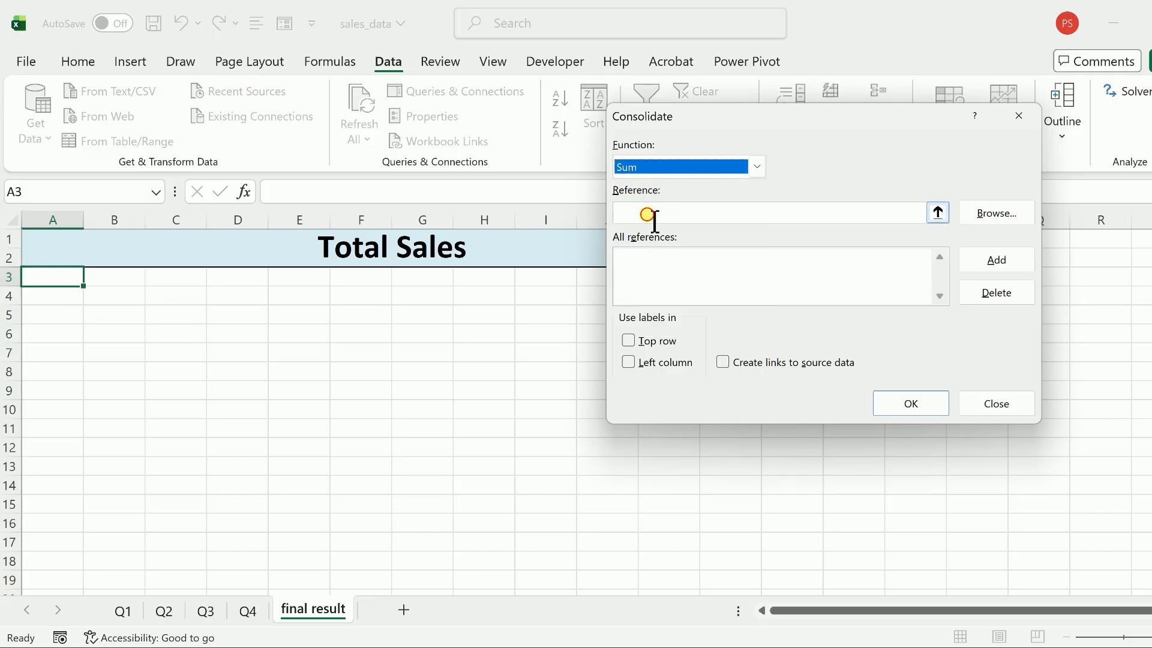
{"action": "left_click", "coordinate": [642, 207]}
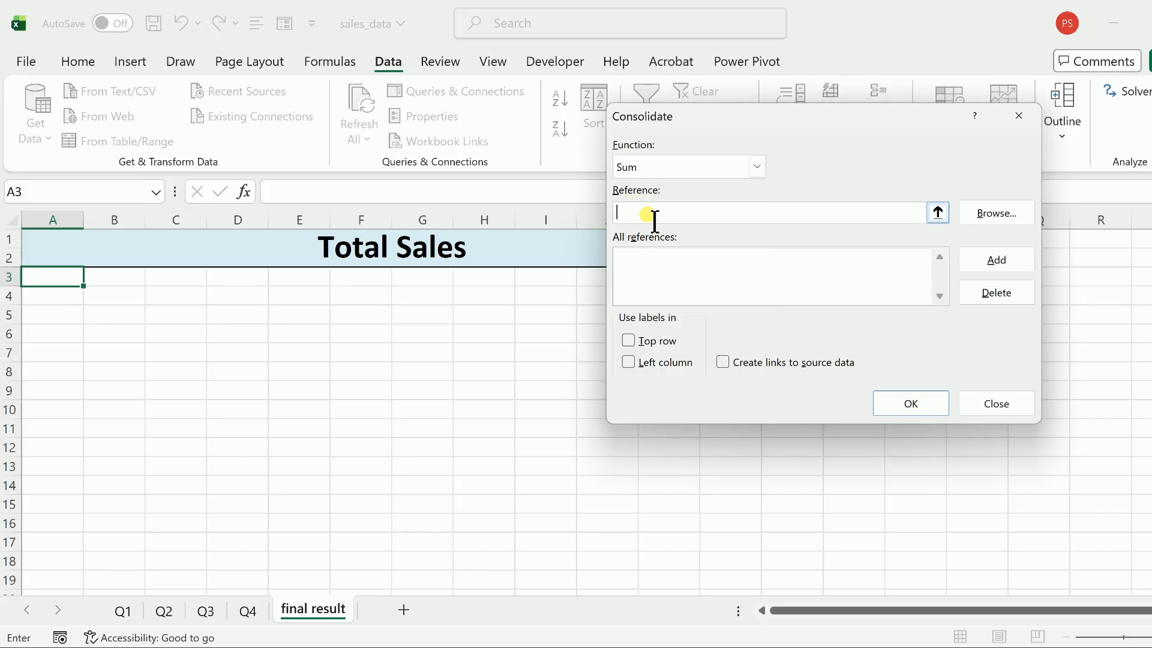
{"action": "left_click", "coordinate": [128, 605]}
{"action": "left_click_drag", "start_coordinate": [72, 239], "coordinate": [291, 430]}
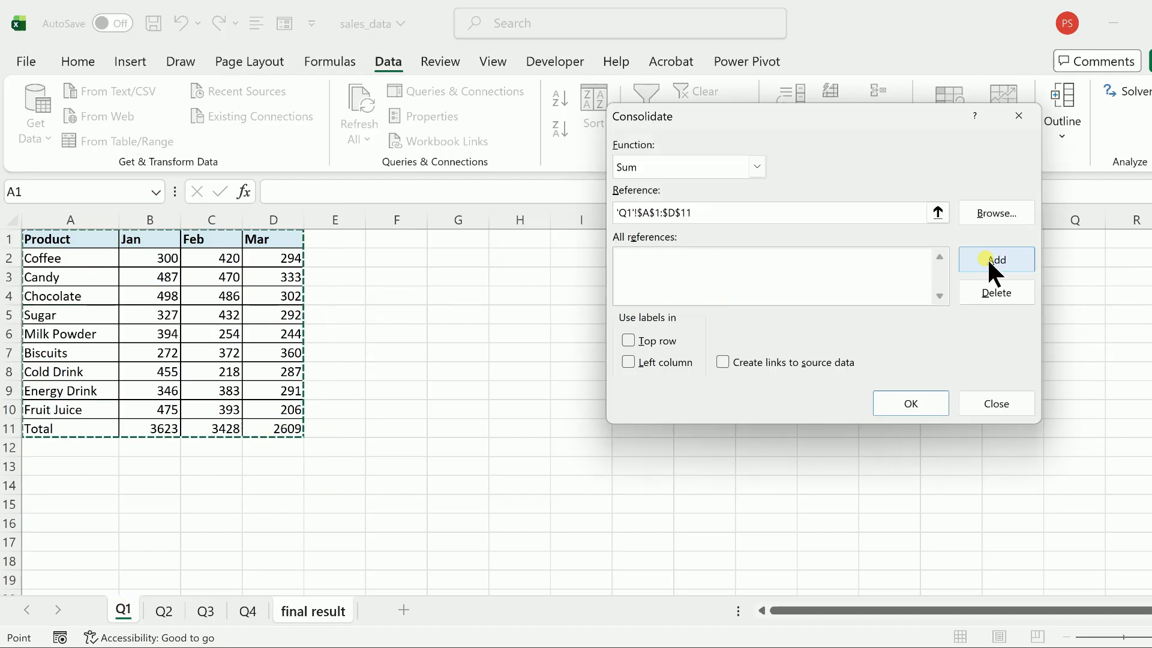
{"action": "left_click", "coordinate": [990, 264]}
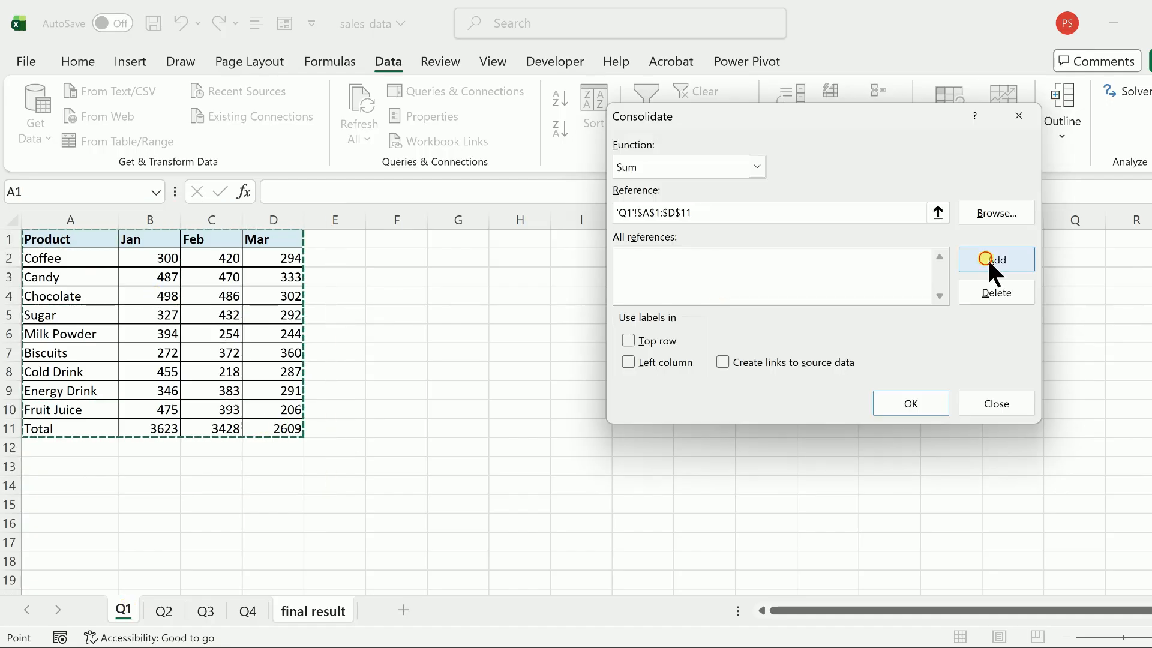
Include range A1:D11 of each of the Q2, Q3 and Q4 sheets as further consolidation references
{"action": "left_click", "coordinate": [158, 612]}
{"action": "left_click_drag", "start_coordinate": [62, 246], "coordinate": [294, 436]}
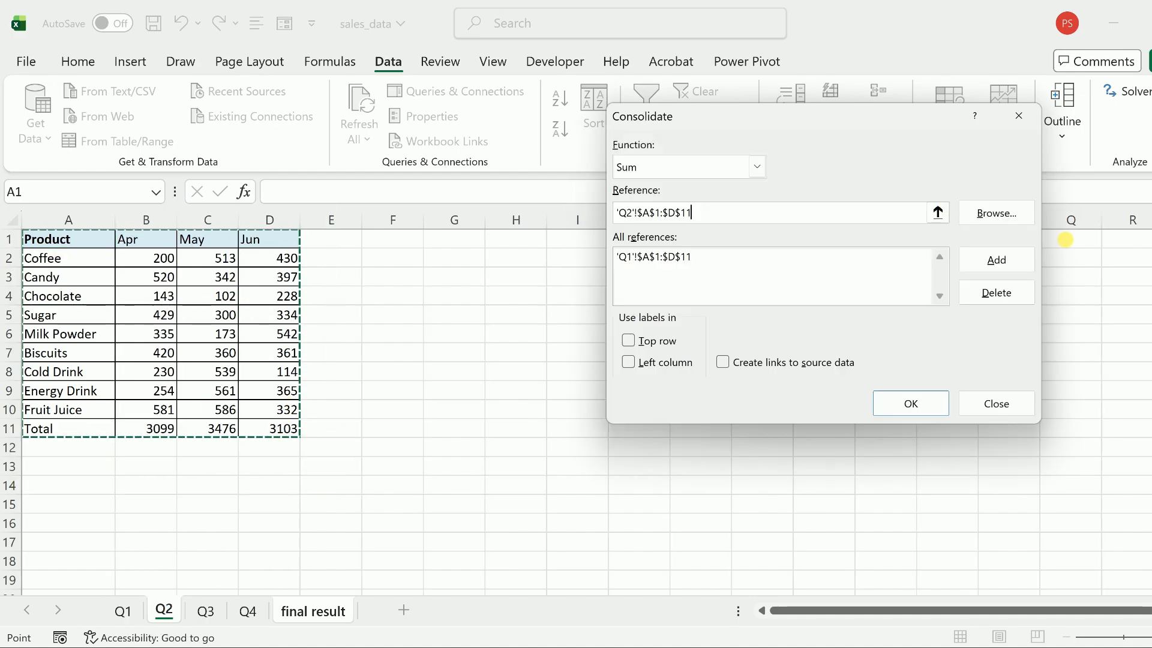
{"action": "left_click", "coordinate": [1011, 264]}
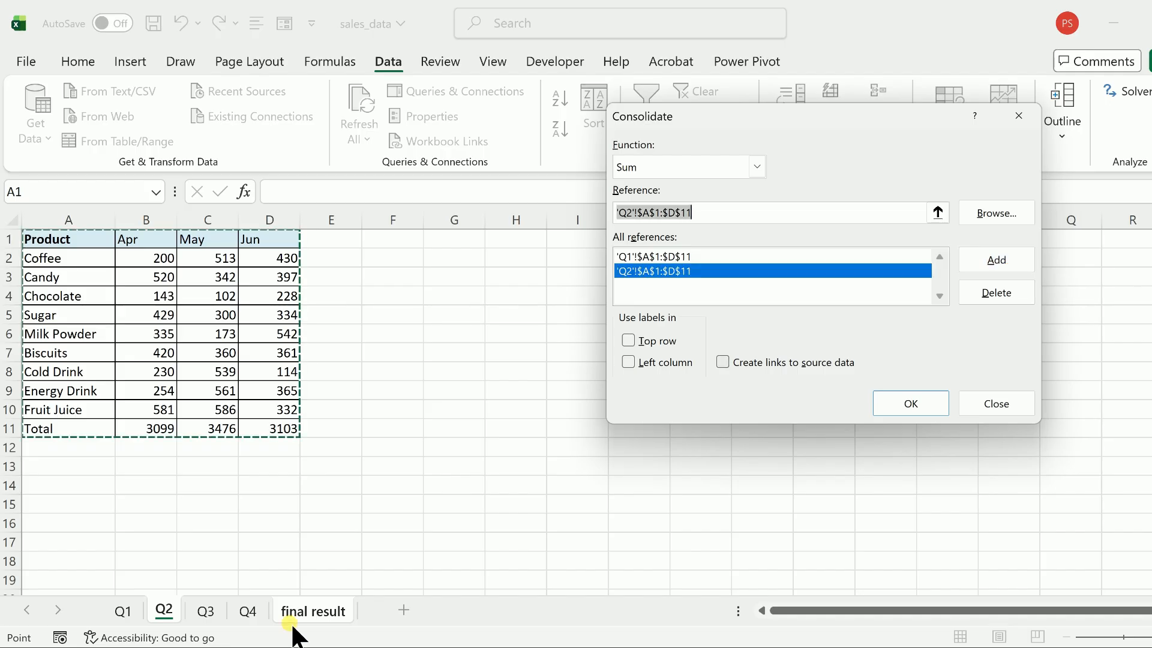
{"action": "left_click", "coordinate": [210, 612]}
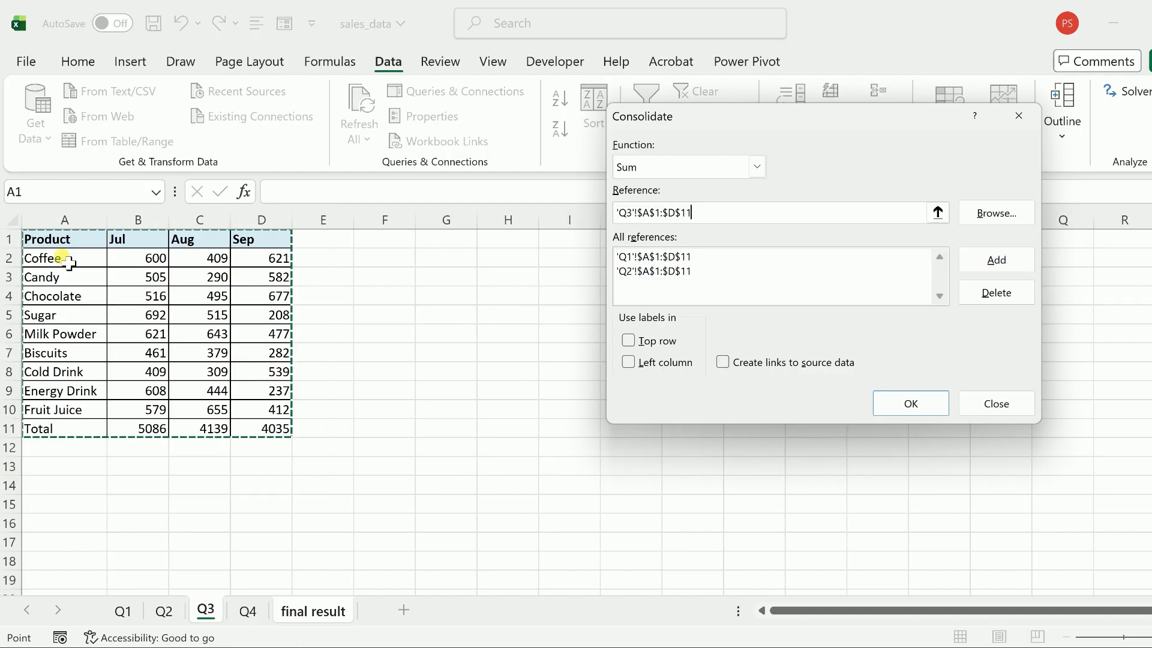
{"action": "left_click_drag", "start_coordinate": [52, 239], "coordinate": [281, 429]}
{"action": "left_click", "coordinate": [995, 259]}
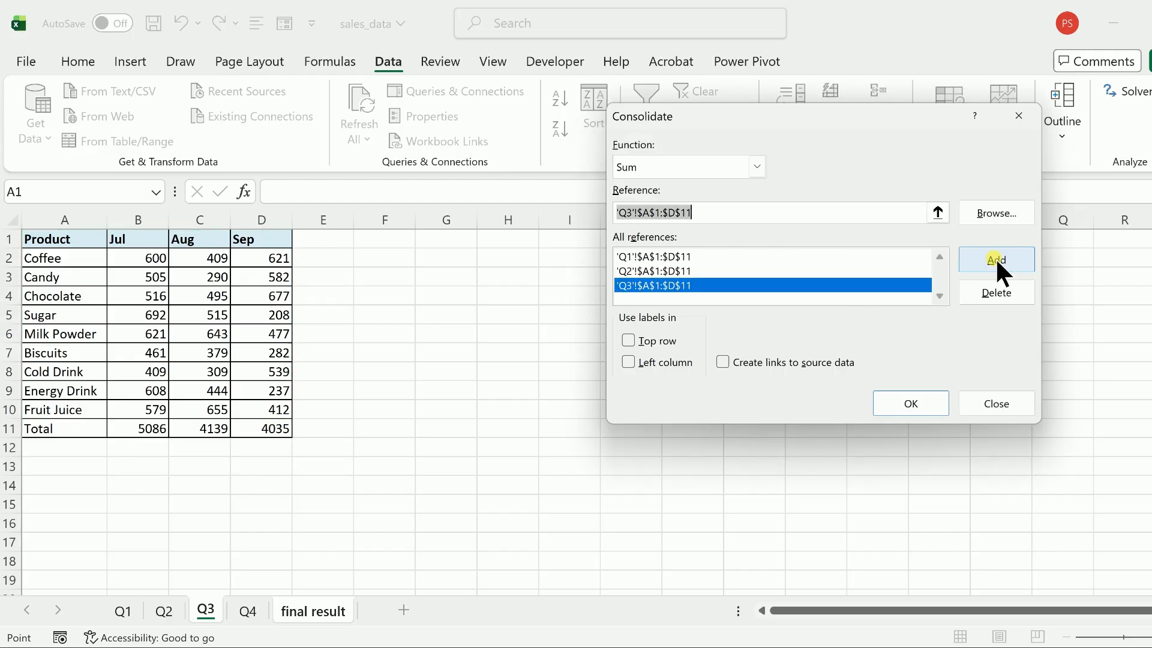
{"action": "left_click", "coordinate": [247, 612]}
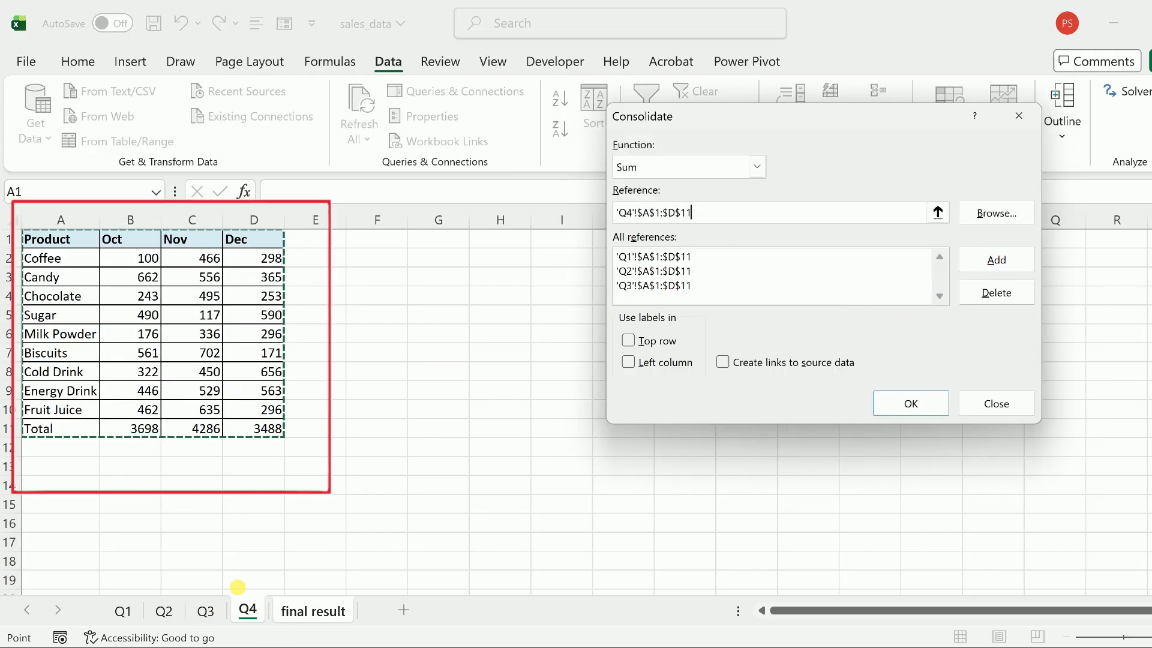
{"action": "left_click_drag", "start_coordinate": [52, 239], "coordinate": [273, 430]}
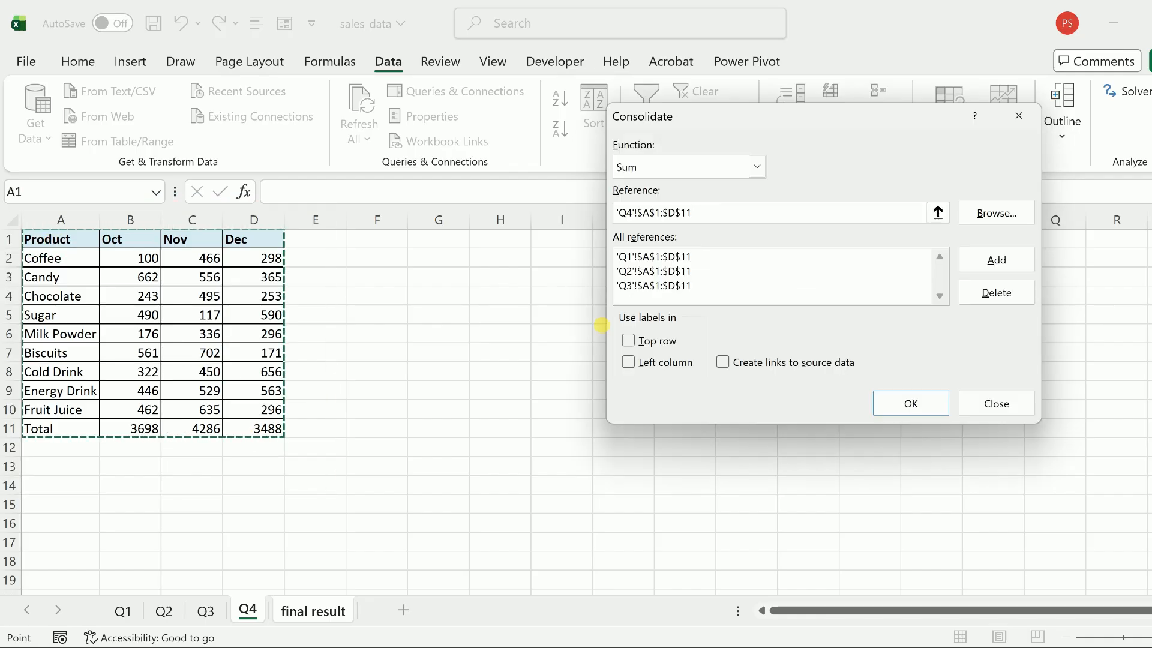
Run the consolidation using labels from the top row and left column, with links to the source data
{"action": "left_click", "coordinate": [630, 341]}
{"action": "left_click", "coordinate": [635, 362]}
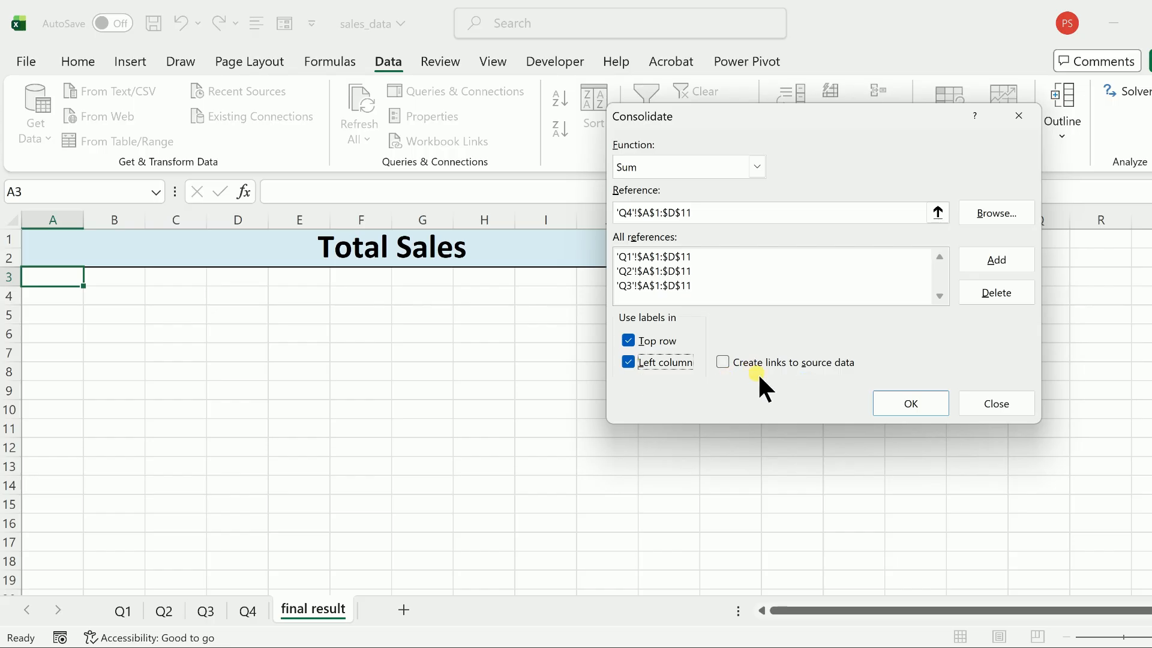
{"action": "left_click", "coordinate": [723, 362]}
{"action": "left_click", "coordinate": [888, 404]}
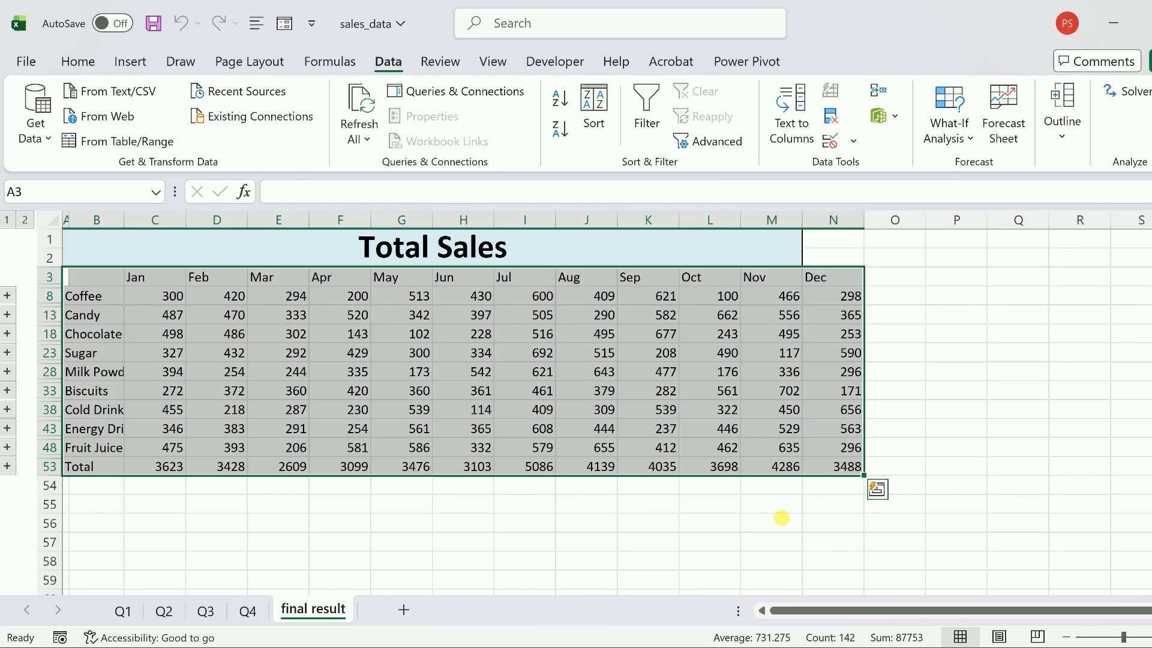
Expand the Coffee group in the consolidated table to examine its quarterly source rows, and collapse it again
{"action": "left_click", "coordinate": [170, 284]}
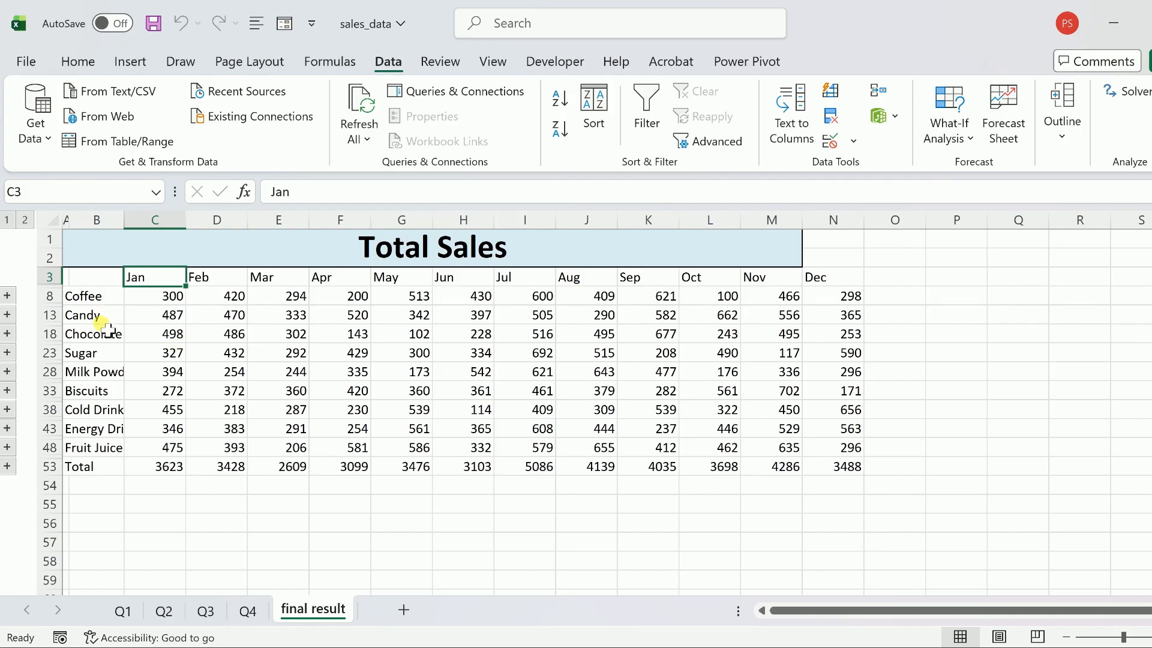
{"action": "left_click", "coordinate": [7, 294]}
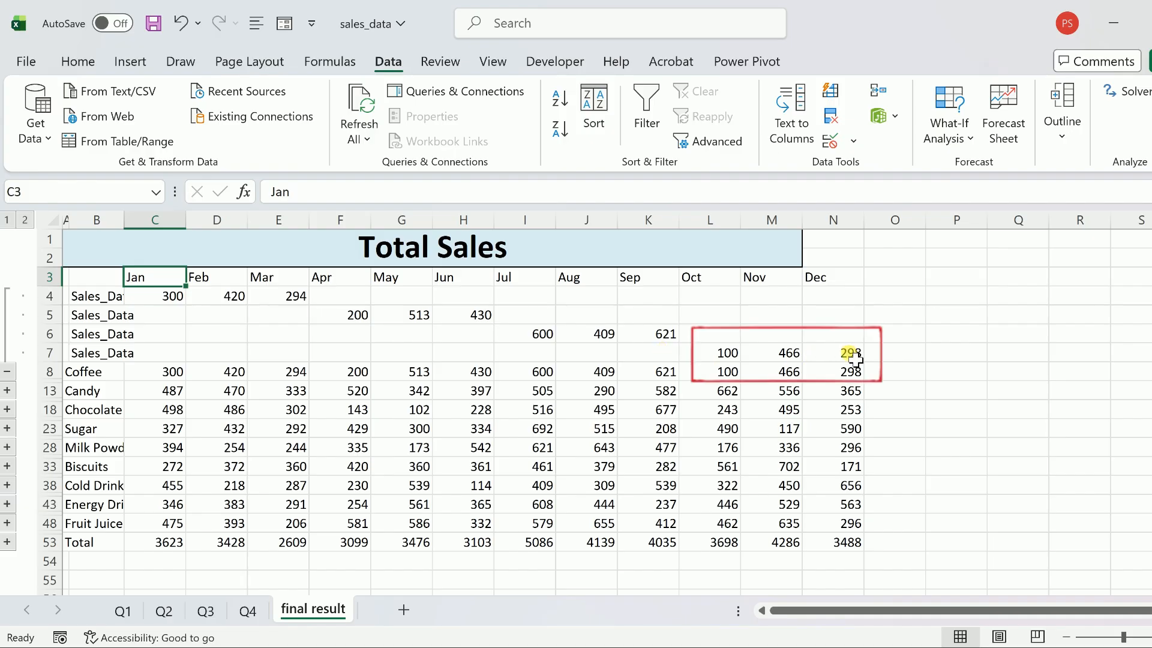
{"action": "left_click", "coordinate": [13, 372]}
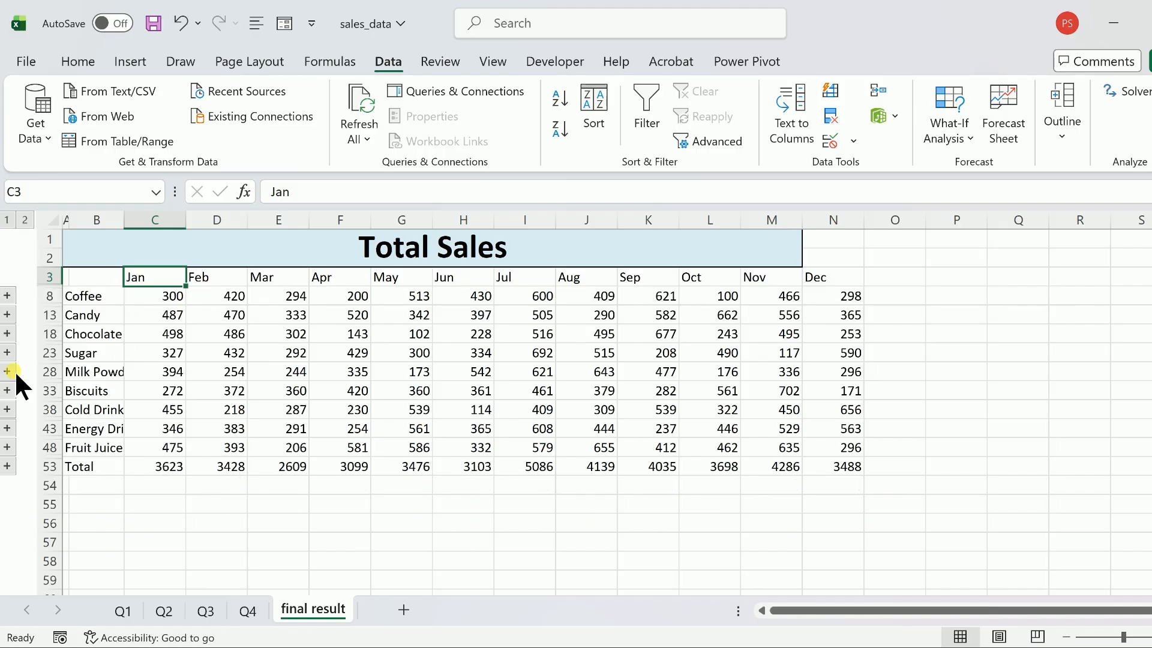
{"action": "left_click", "coordinate": [111, 305]}
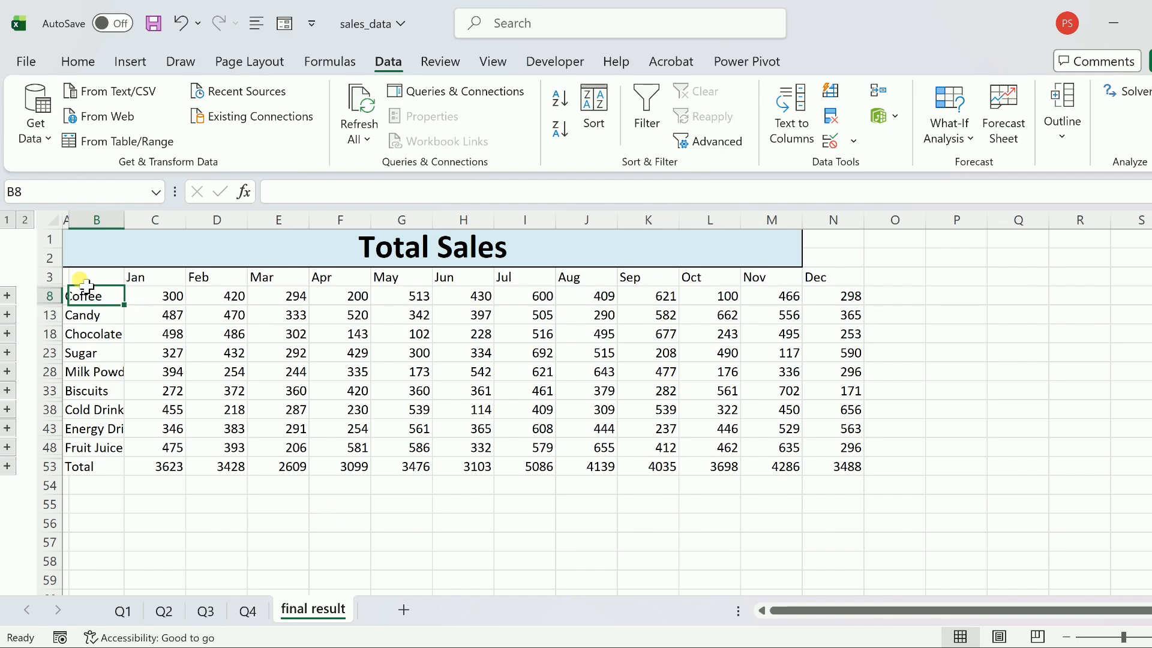
Add a new blank worksheet to the workbook, and insert an empty row above Biscuits on the Q1 sheet
{"action": "left_click", "coordinate": [403, 610]}
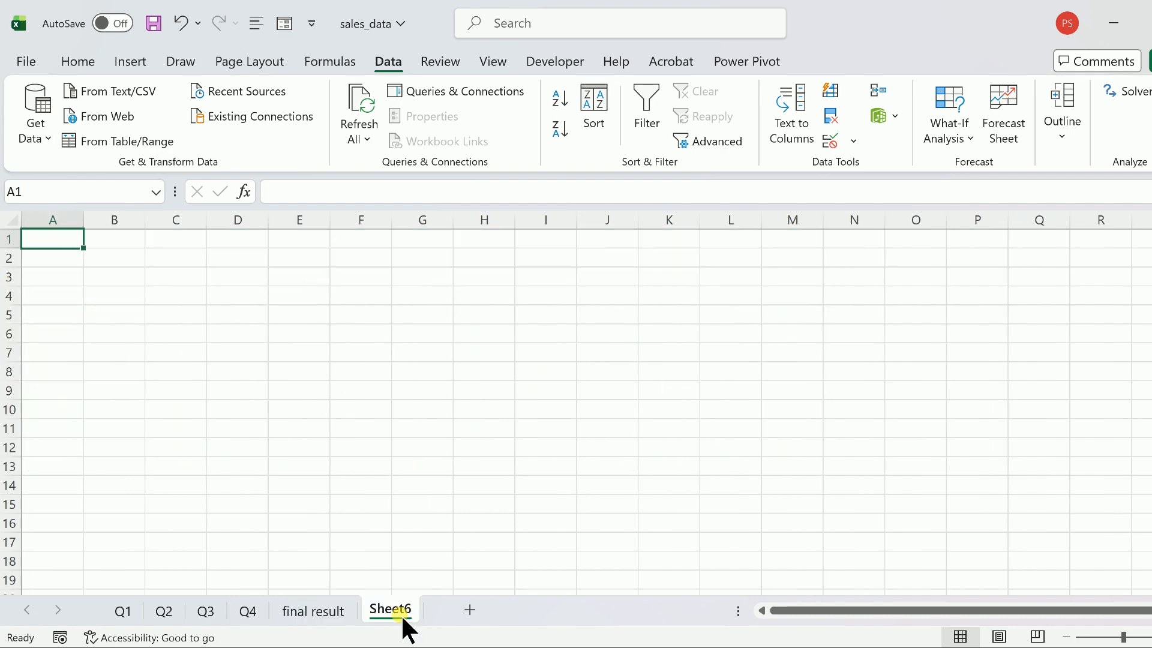
{"action": "left_click", "coordinate": [127, 607]}
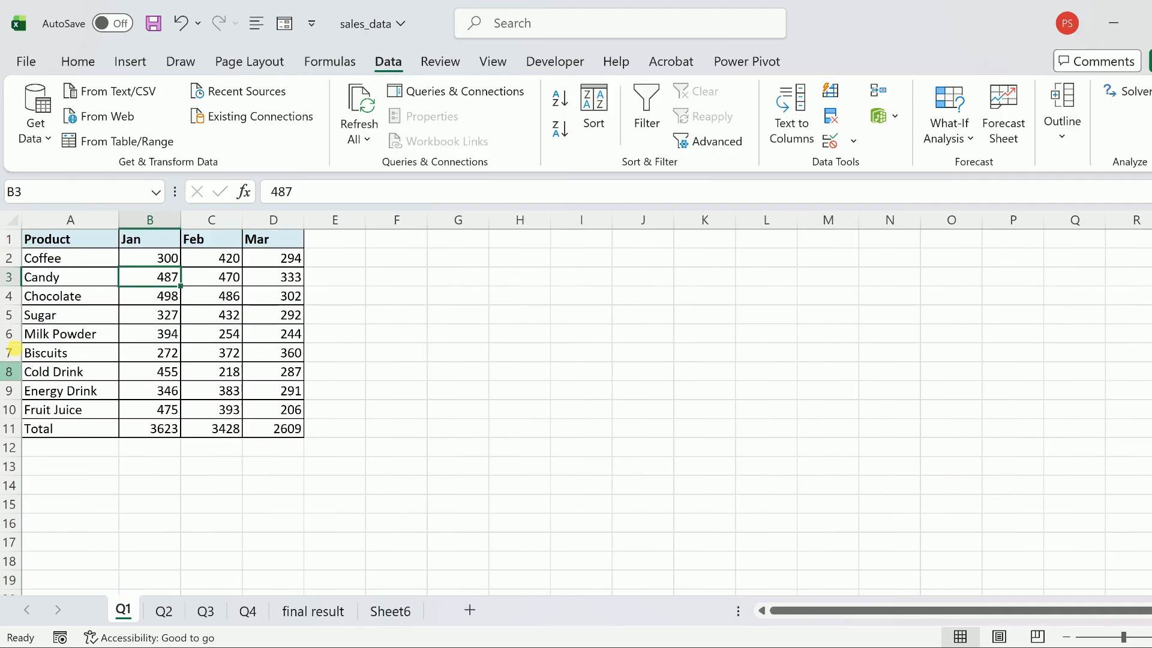
{"action": "left_click", "coordinate": [9, 353]}
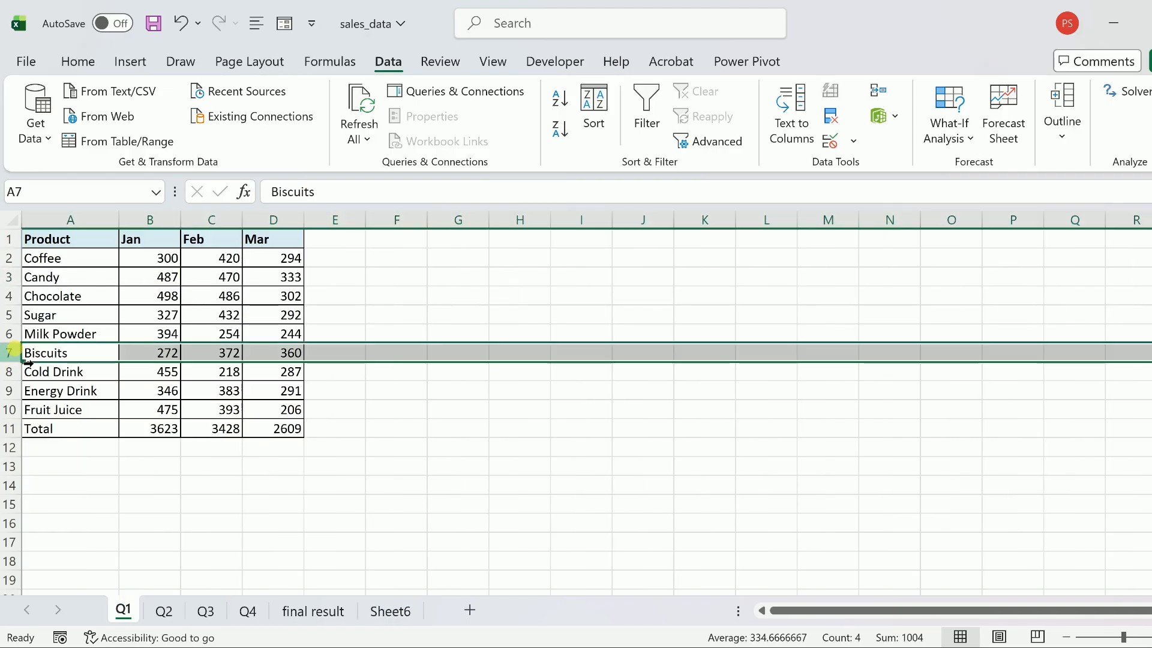
{"action": "key", "text": "ctrl+shift+plus"}
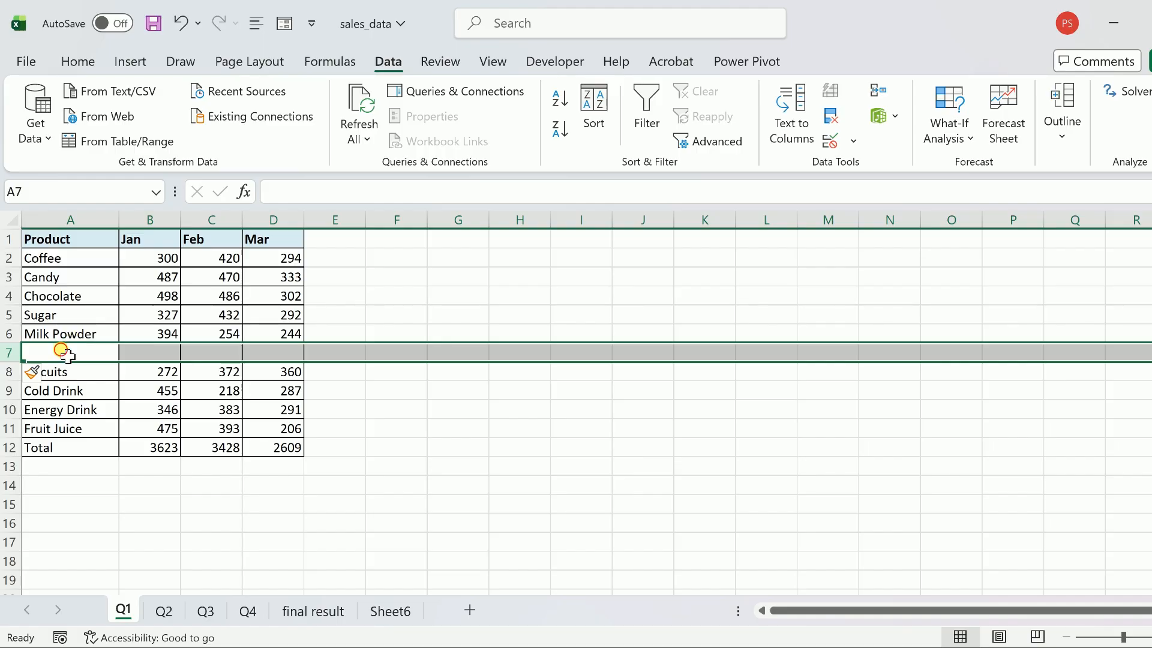
Fill the empty row 7 on the Q1 sheet with product milk and values 1200 for Jan, 200 for Feb and 400 for Mar
{"action": "left_click", "coordinate": [66, 355]}
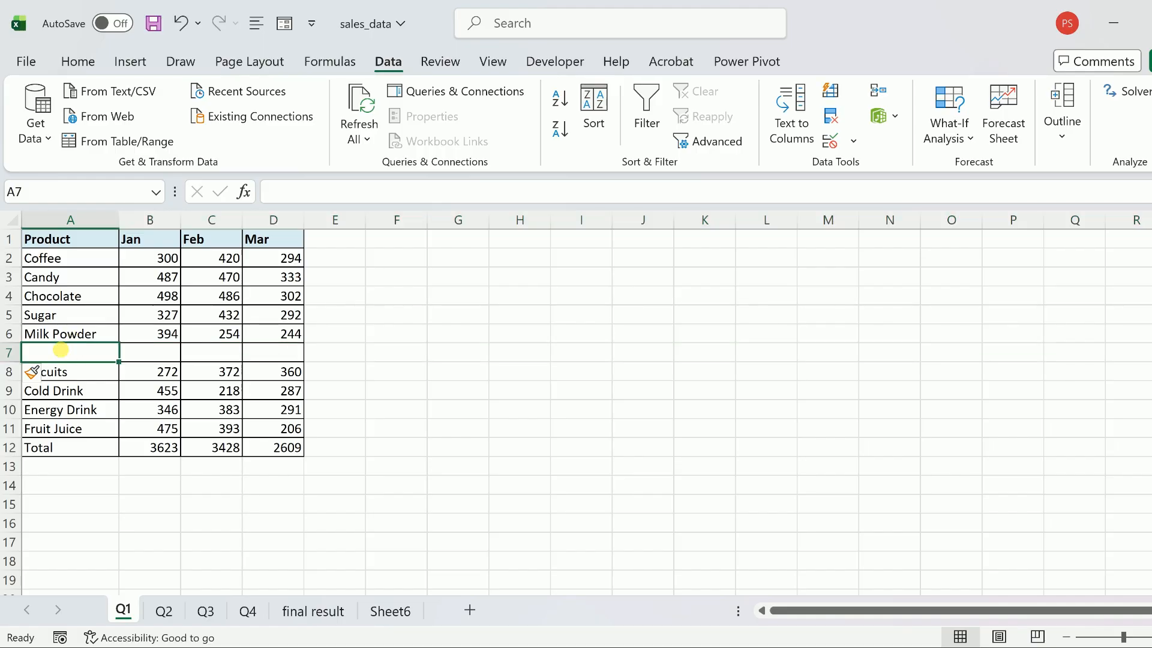
{"action": "type", "text": "milk"}
{"action": "key", "text": "BackSpace"}
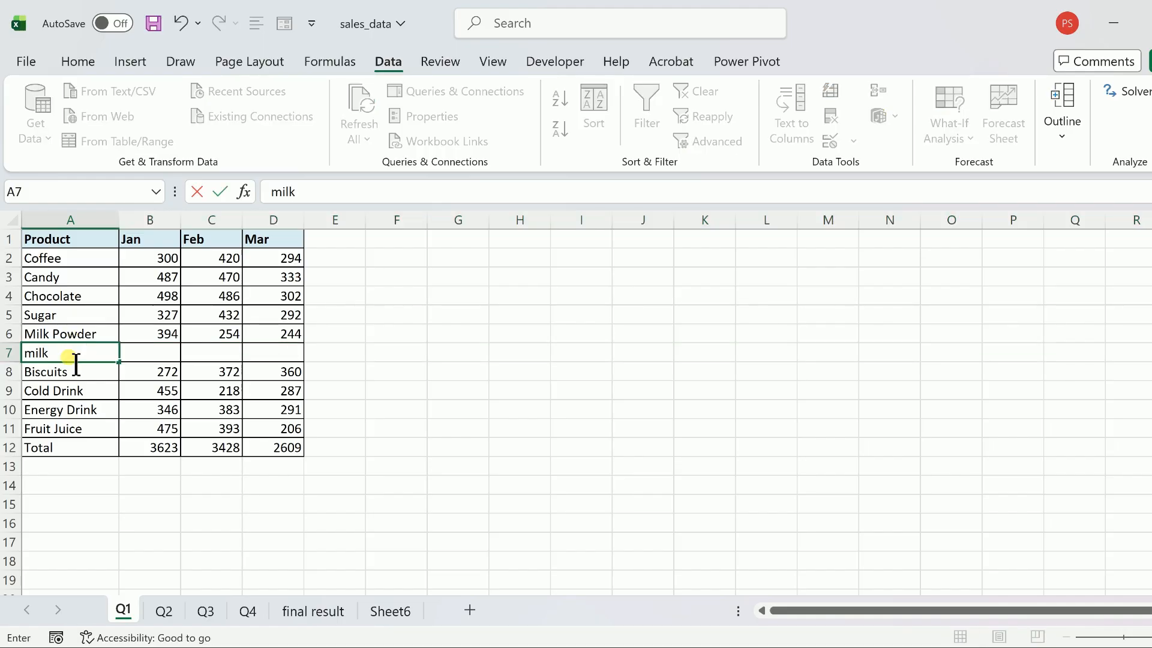
{"action": "key", "text": "Tab"}
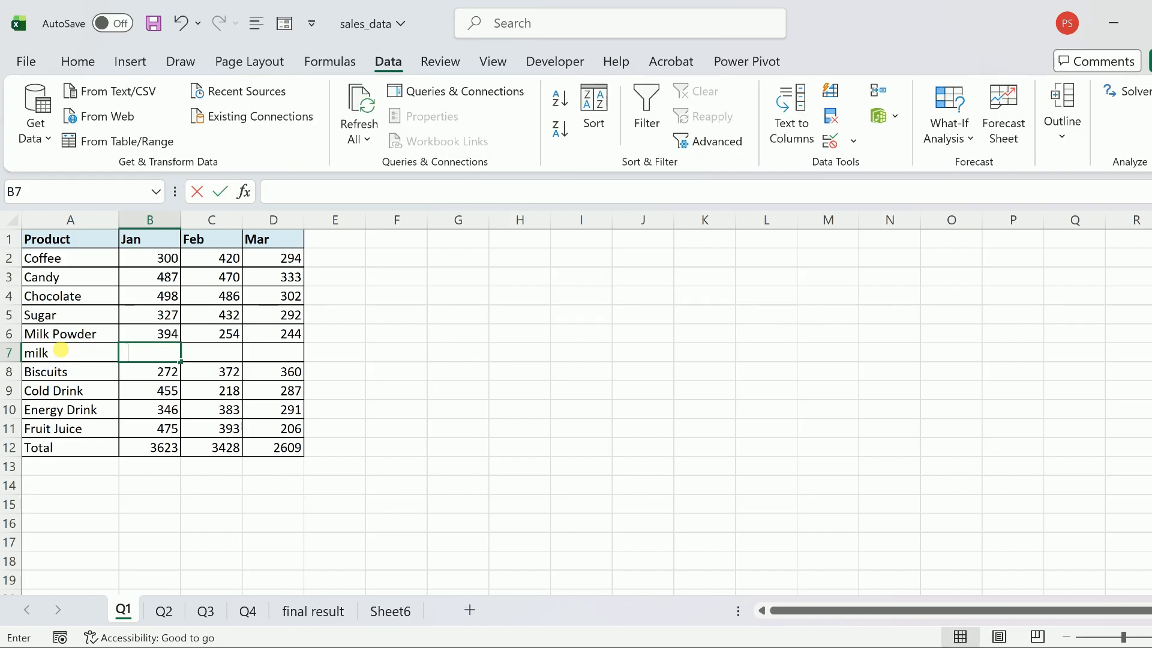
{"action": "type", "text": "1200"}
{"action": "key", "text": "Tab"}
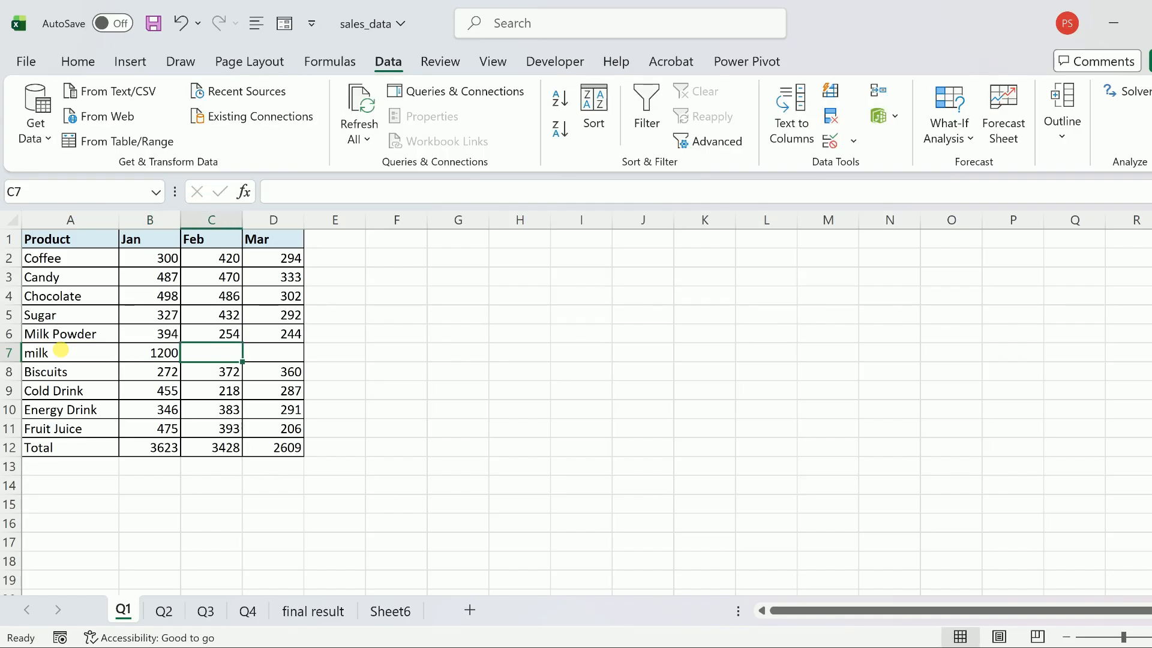
{"action": "type", "text": "200"}
{"action": "key", "text": "Tab"}
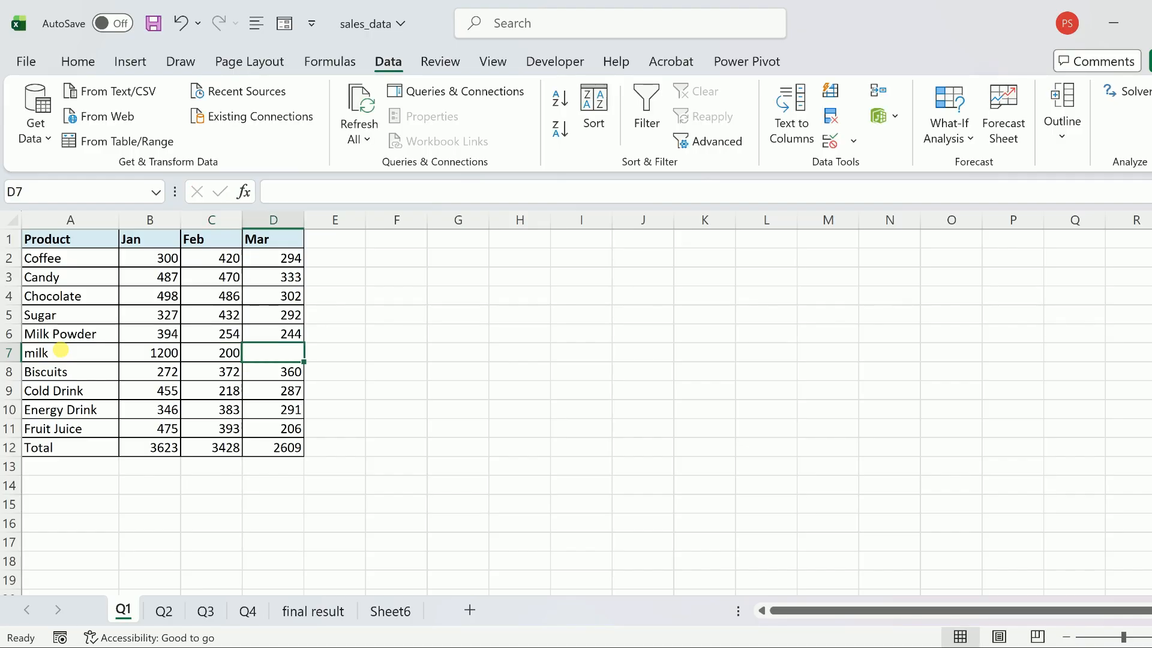
{"action": "type", "text": "400"}
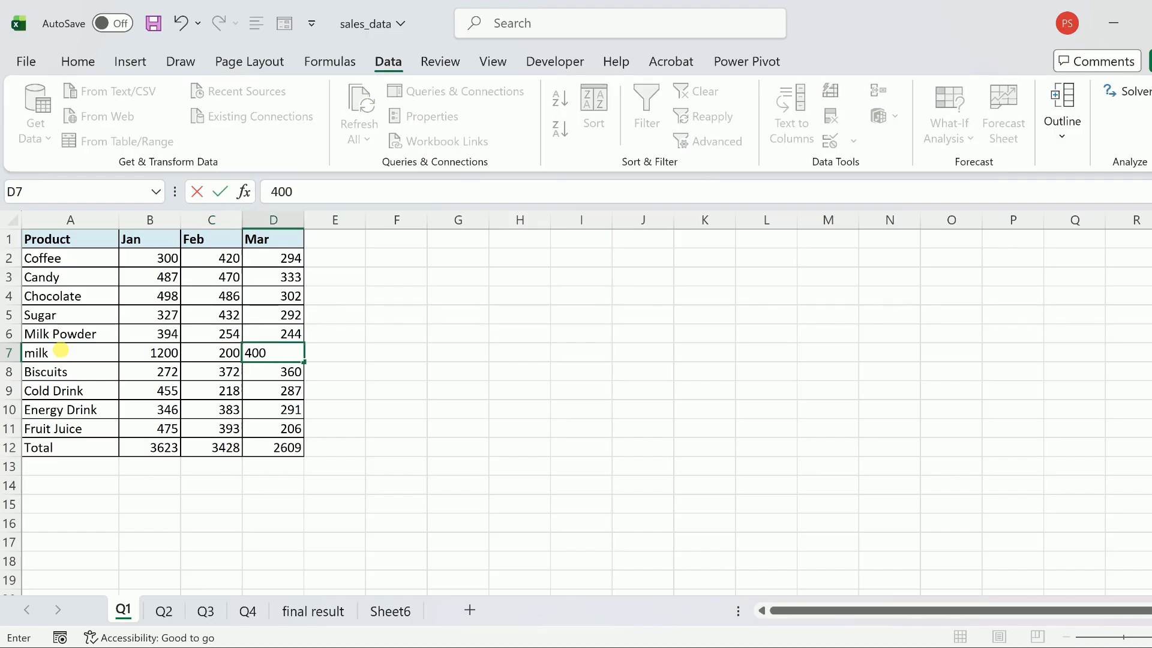
Enter a Milk row below Total on the Q2 sheet with 100 for Apr, 1300 for May and 1500 for Jun
{"action": "left_click", "coordinate": [164, 611]}
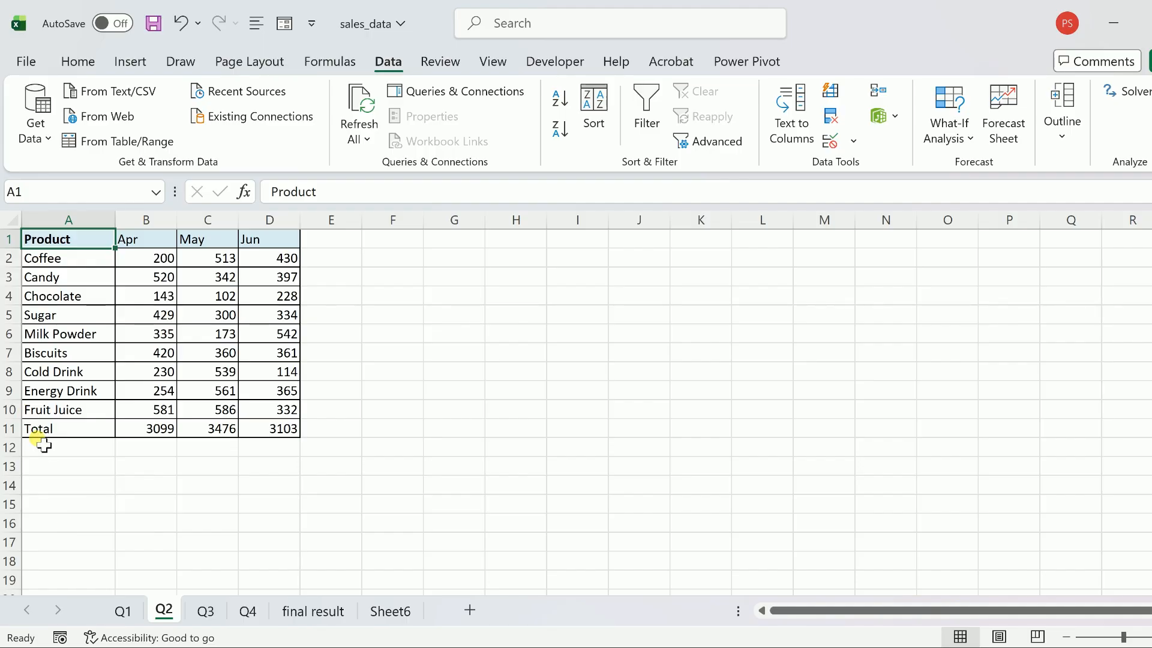
{"action": "left_click", "coordinate": [38, 445]}
{"action": "type", "text": "Milk"}
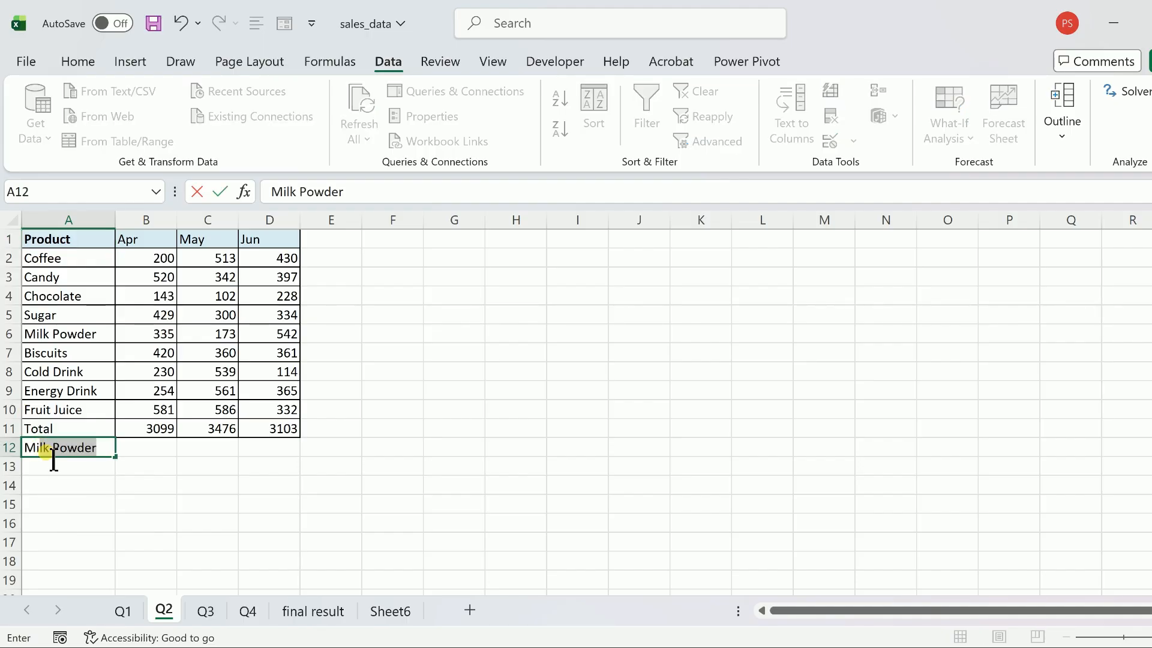
{"action": "key", "text": "BackSpace"}
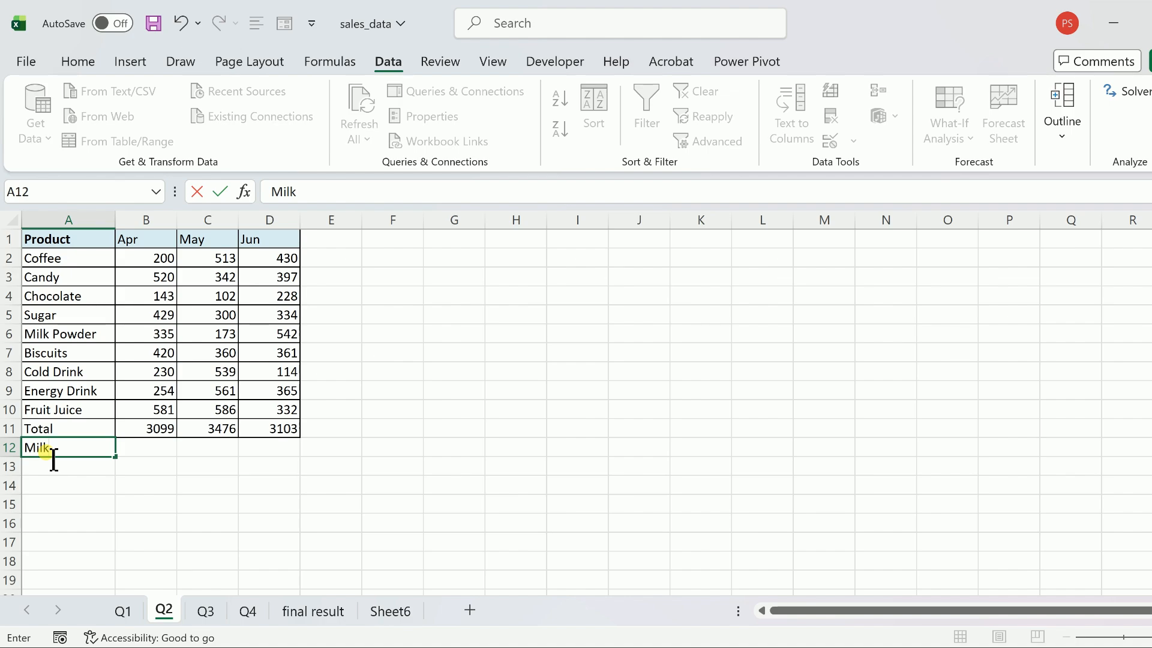
{"action": "key", "text": "Tab"}
{"action": "type", "text": "100"}
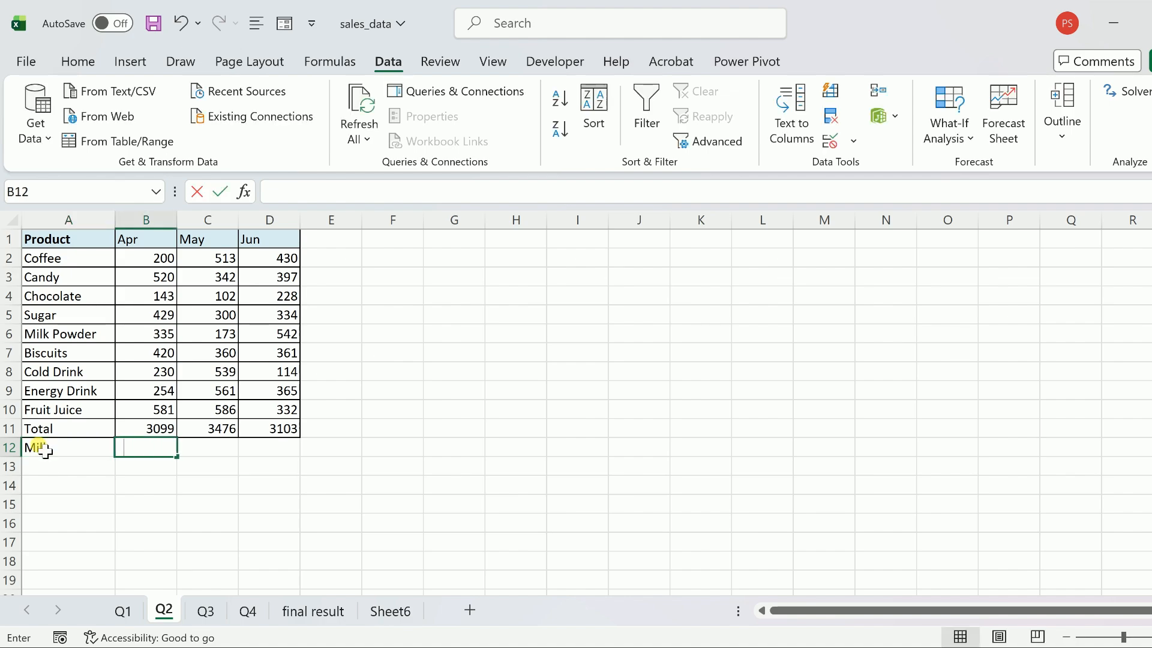
{"action": "key", "text": "Tab"}
{"action": "type", "text": "1300"}
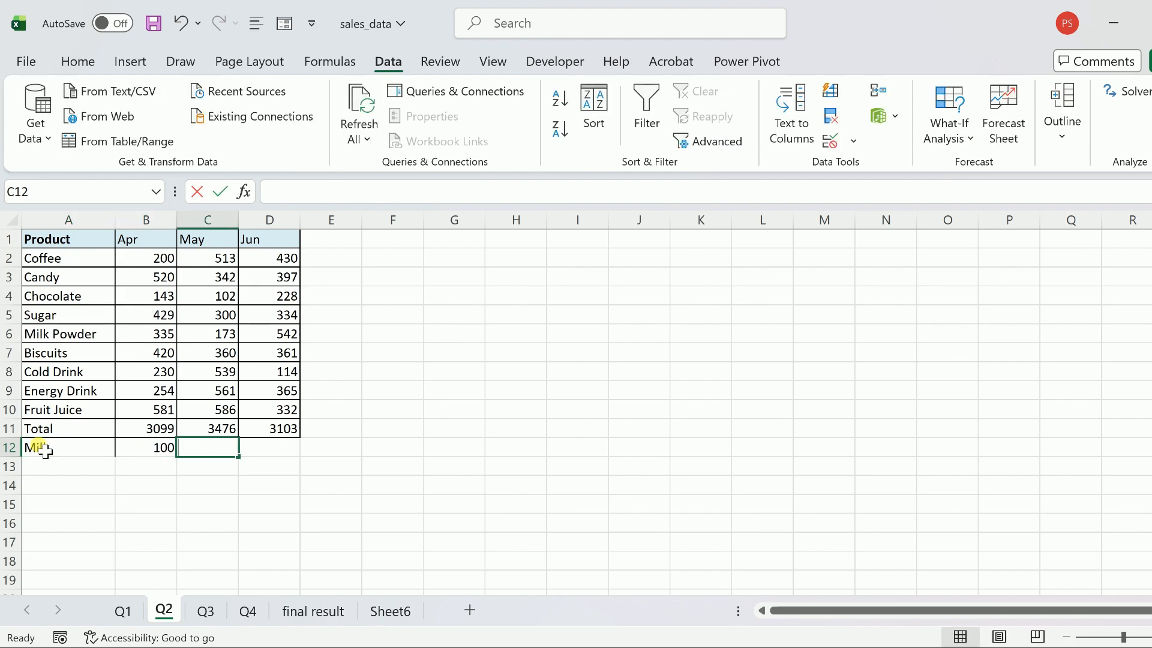
{"action": "key", "text": "Tab"}
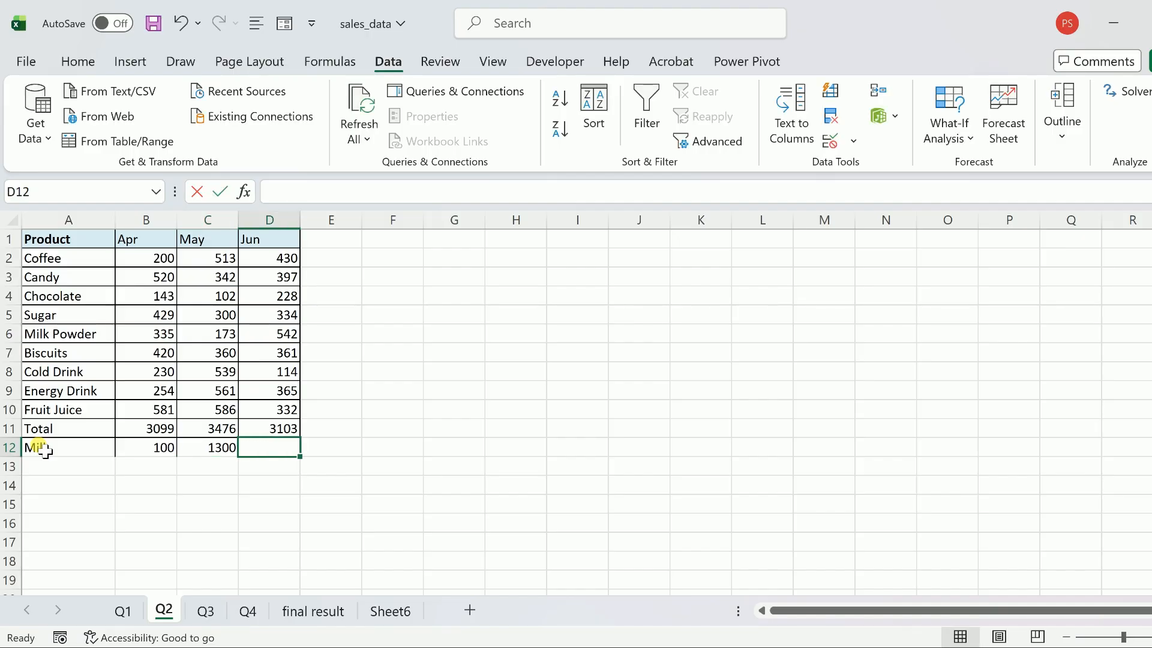
{"action": "type", "text": "1500"}
{"action": "key", "text": "Return"}
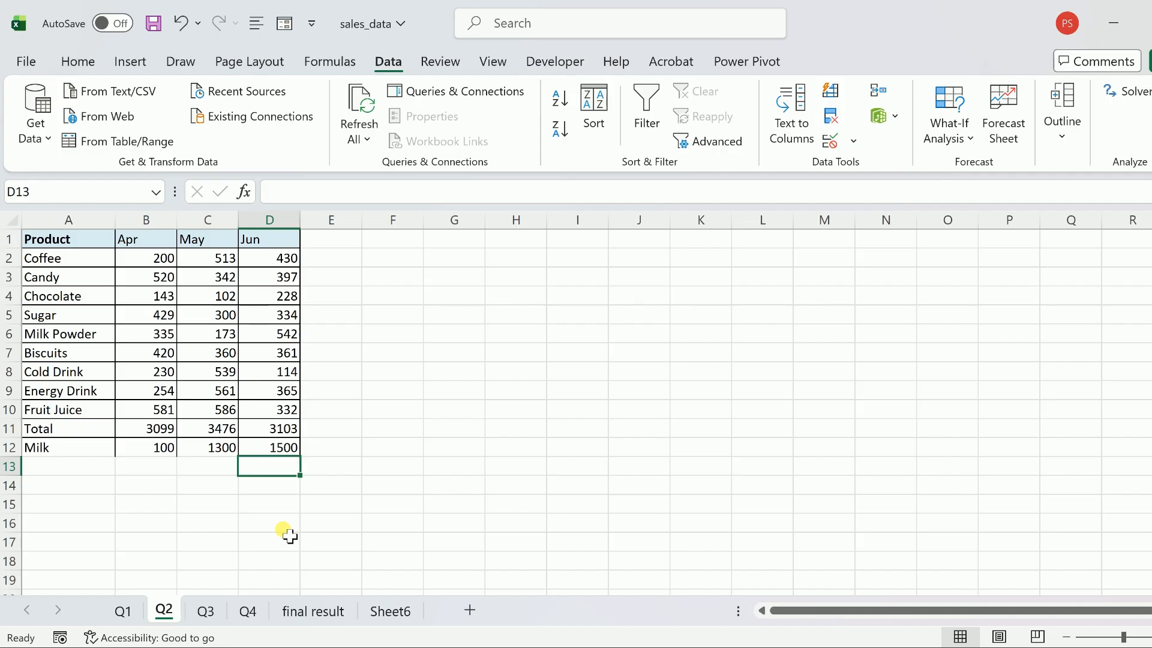
Start a Sum consolidation at cell A2 of Sheet6 and add the Q1 range A1:D12 as its first reference
{"action": "left_click", "coordinate": [386, 618]}
{"action": "left_click", "coordinate": [60, 262]}
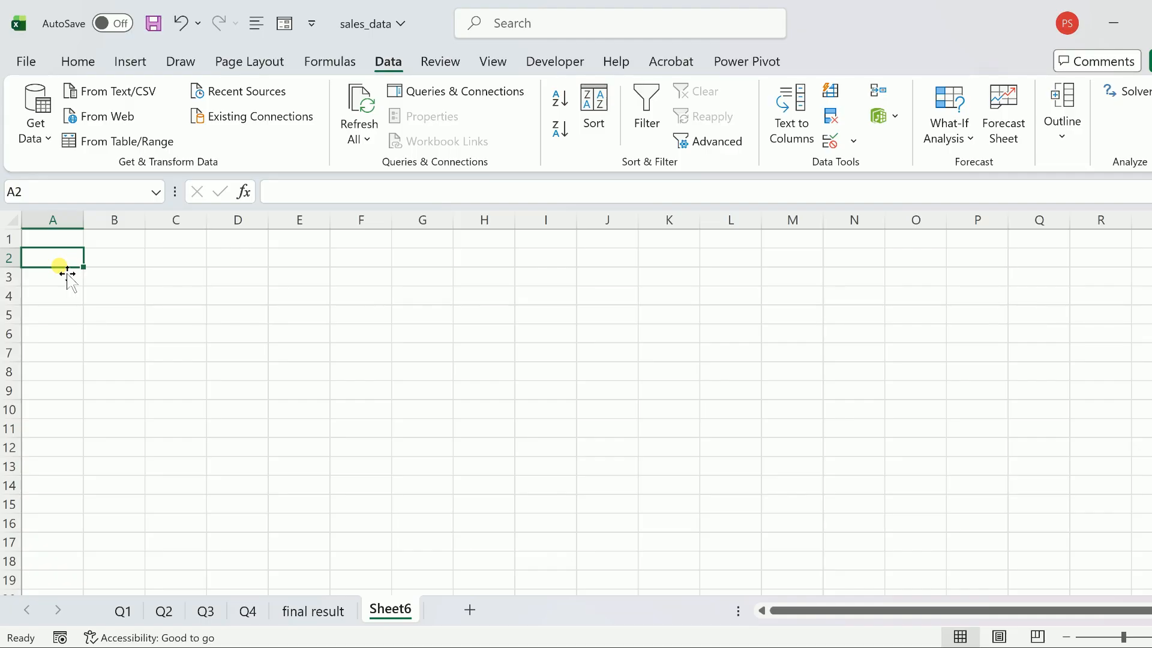
{"action": "left_click", "coordinate": [878, 92]}
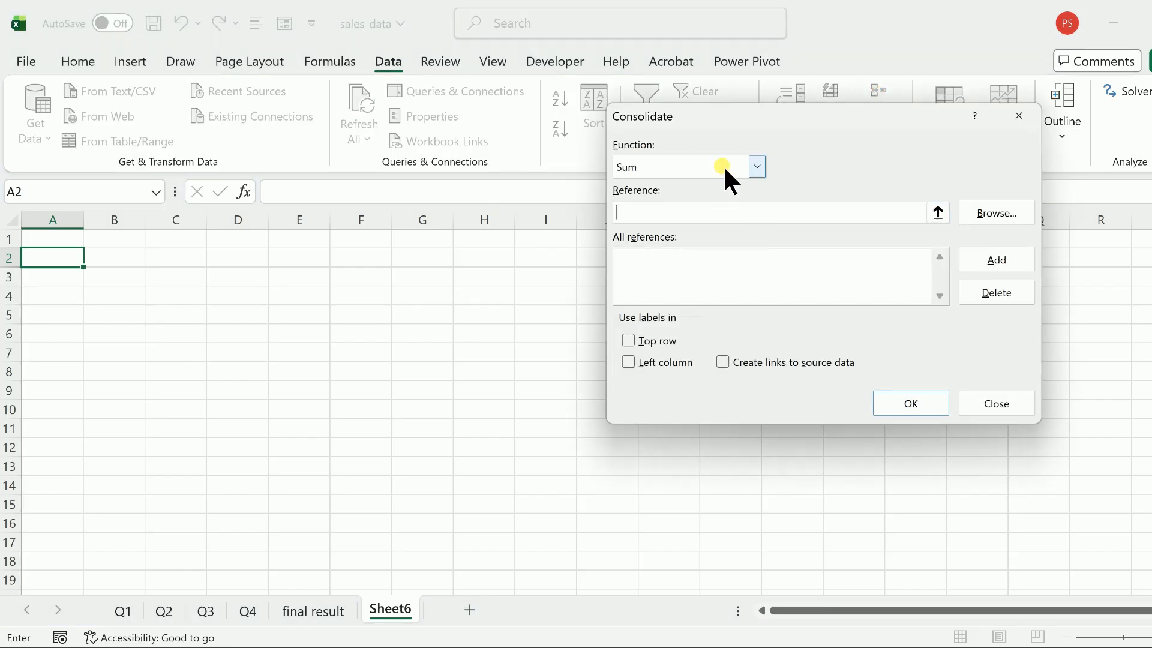
{"action": "left_click", "coordinate": [717, 215]}
{"action": "left_click", "coordinate": [123, 611]}
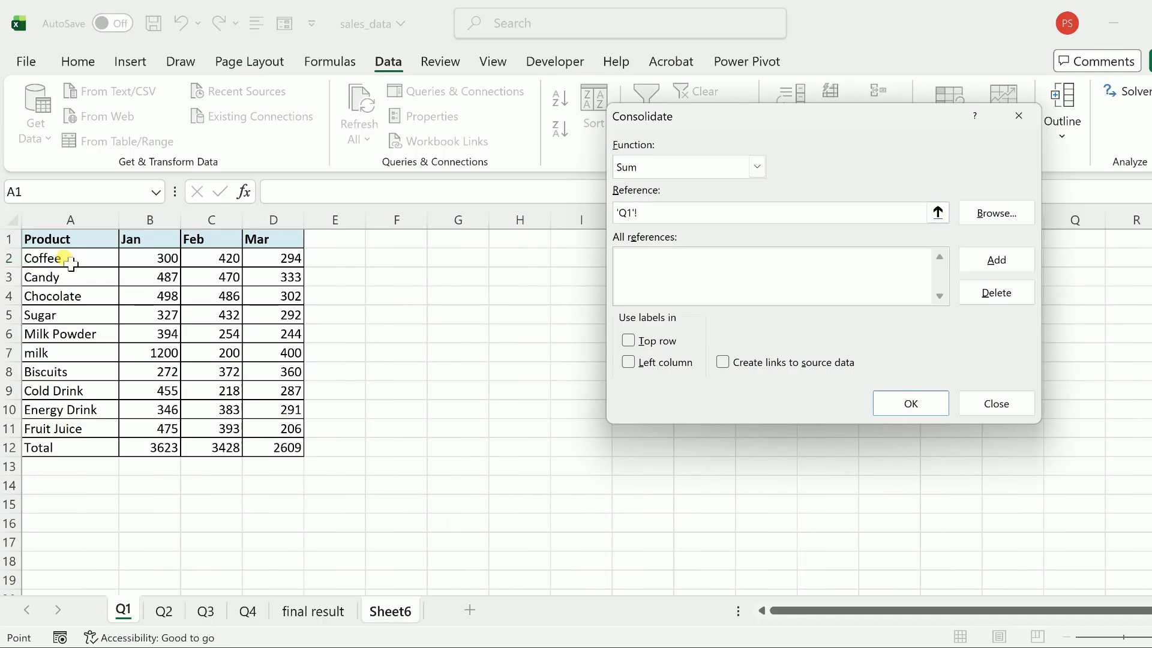
{"action": "left_click", "coordinate": [64, 238]}
{"action": "left_click_drag", "start_coordinate": [129, 291], "coordinate": [287, 449]}
{"action": "left_click", "coordinate": [994, 263]}
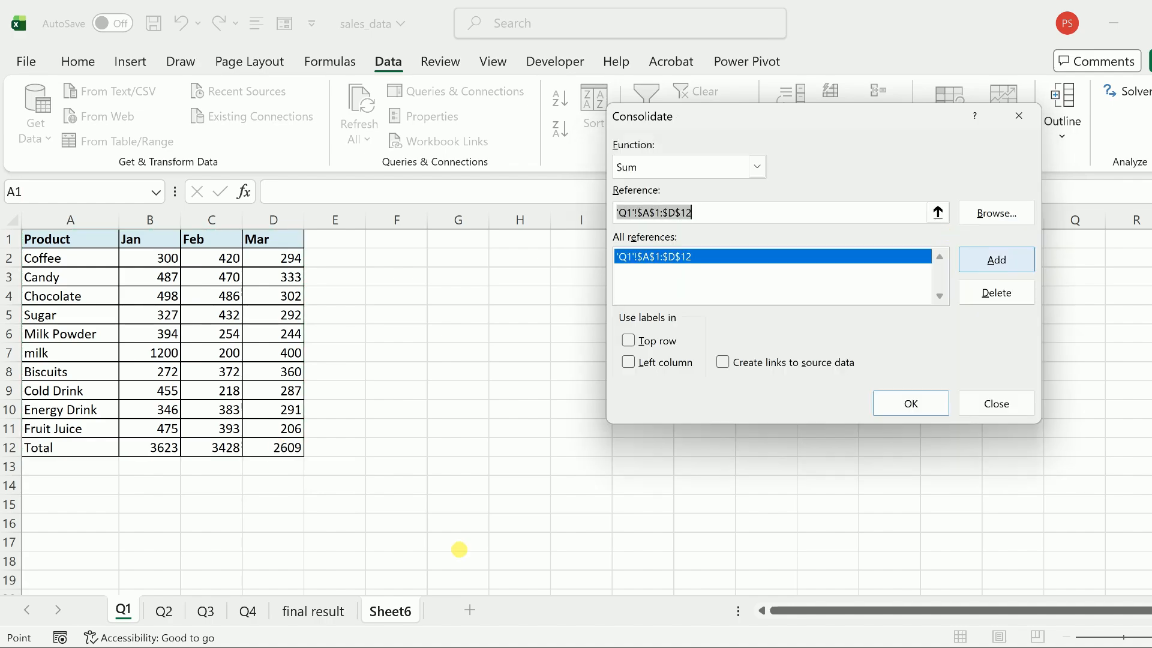
Add the Q2 range A1:D12, the Q3 range A1:D11 and the Q4 range A1:D11 to the consolidation references
{"action": "left_click", "coordinate": [165, 611]}
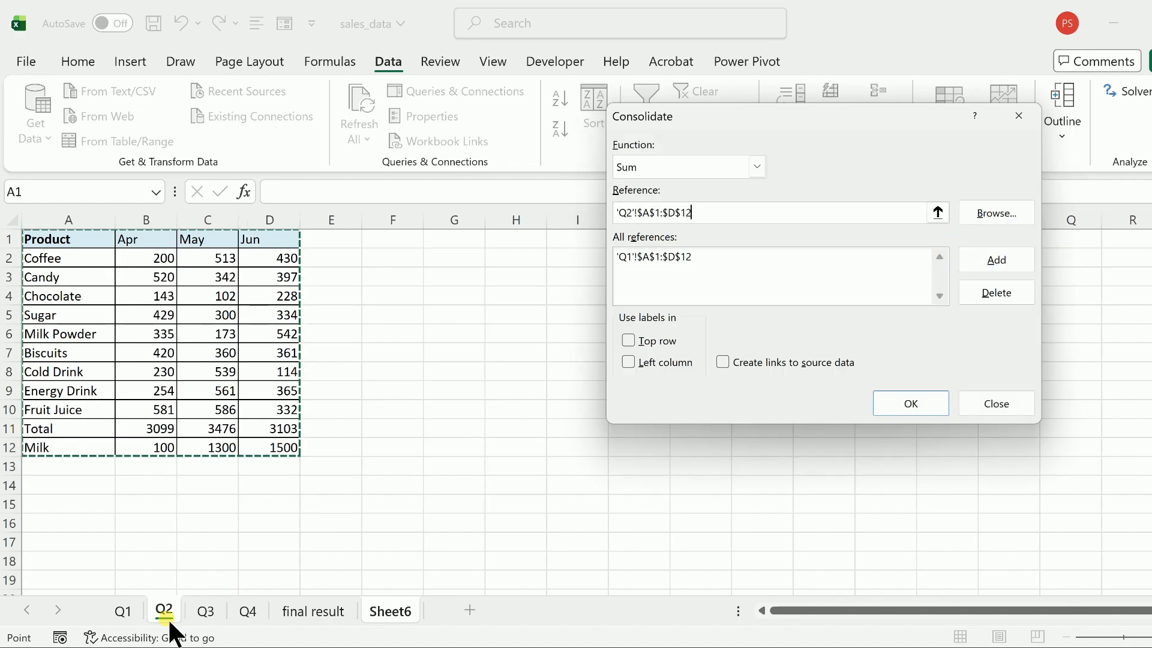
{"action": "left_click_drag", "start_coordinate": [57, 241], "coordinate": [285, 449]}
{"action": "left_click", "coordinate": [1008, 264]}
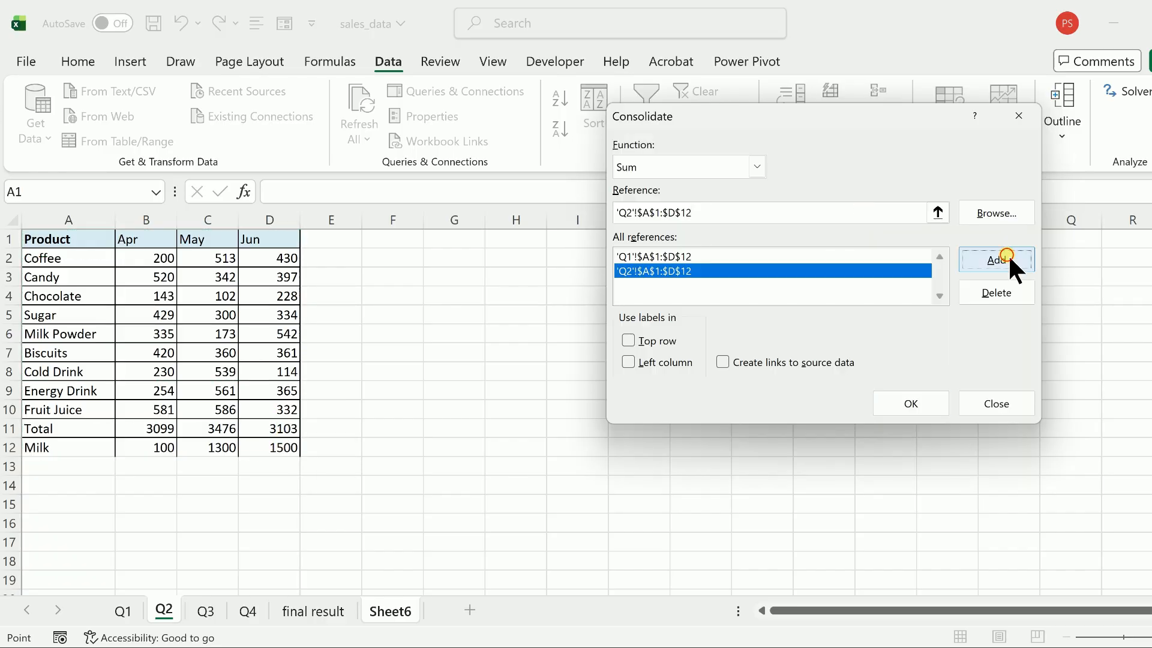
{"action": "left_click", "coordinate": [208, 609]}
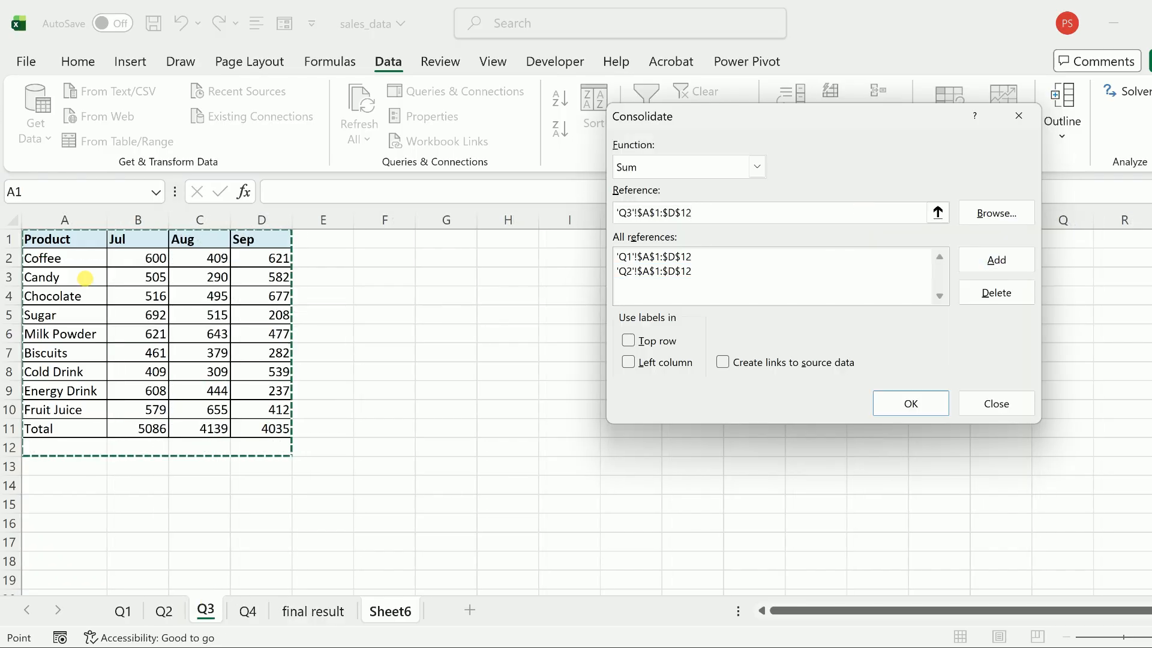
{"action": "left_click_drag", "start_coordinate": [63, 245], "coordinate": [295, 440]}
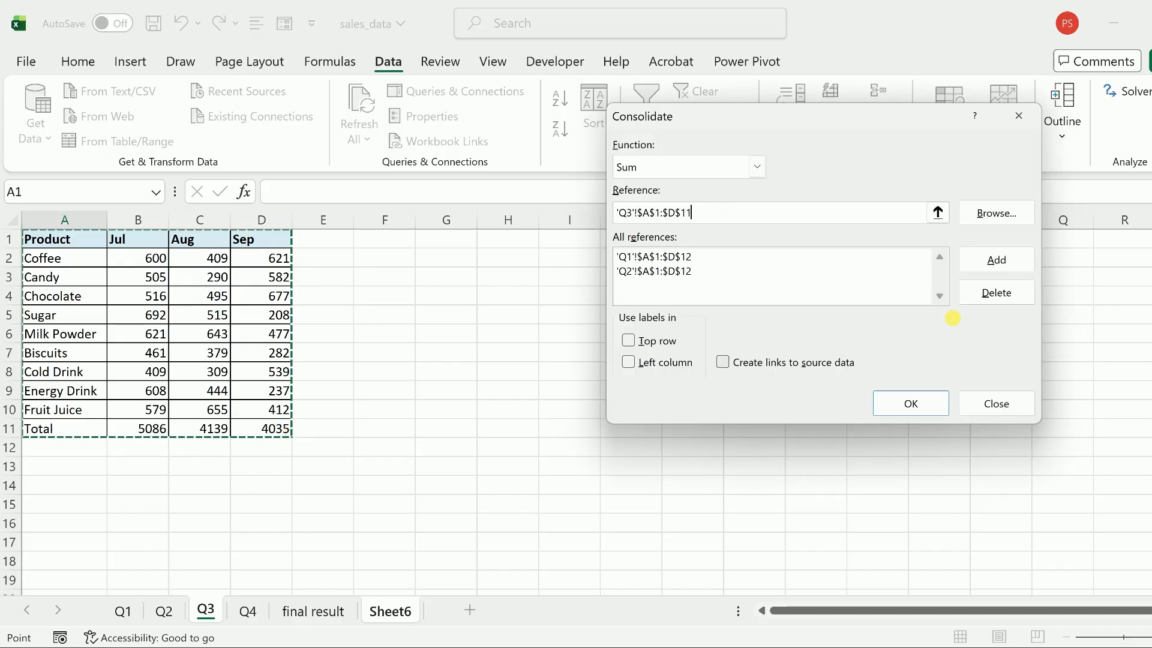
{"action": "left_click", "coordinate": [996, 260]}
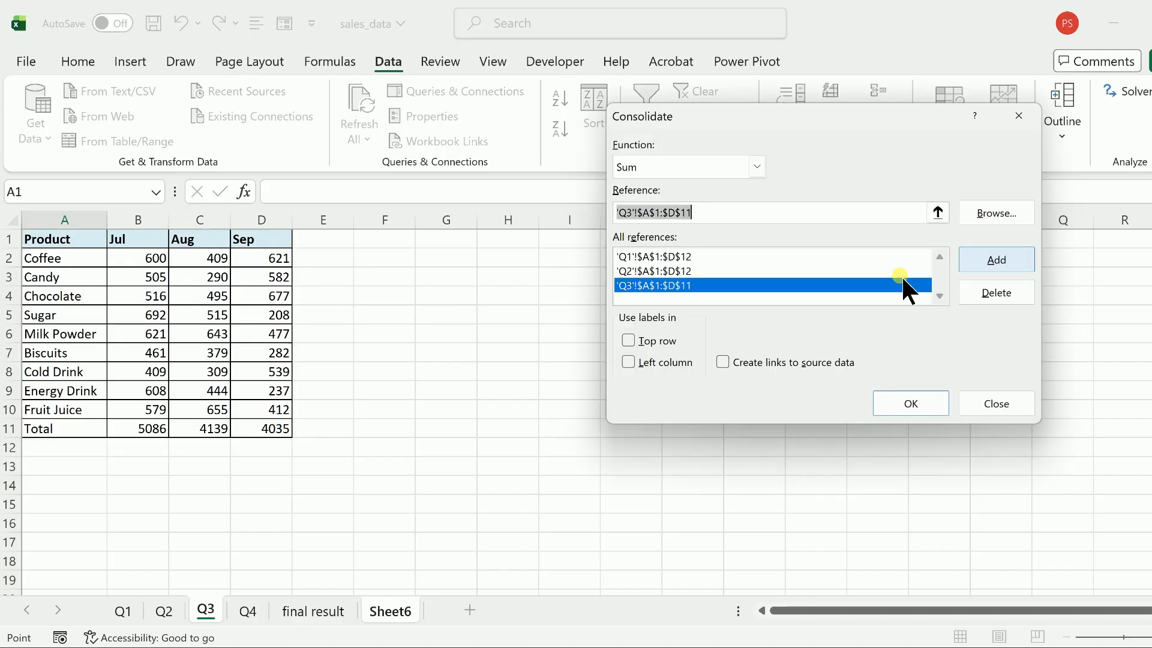
{"action": "left_click", "coordinate": [247, 611]}
{"action": "left_click_drag", "start_coordinate": [41, 237], "coordinate": [277, 430]}
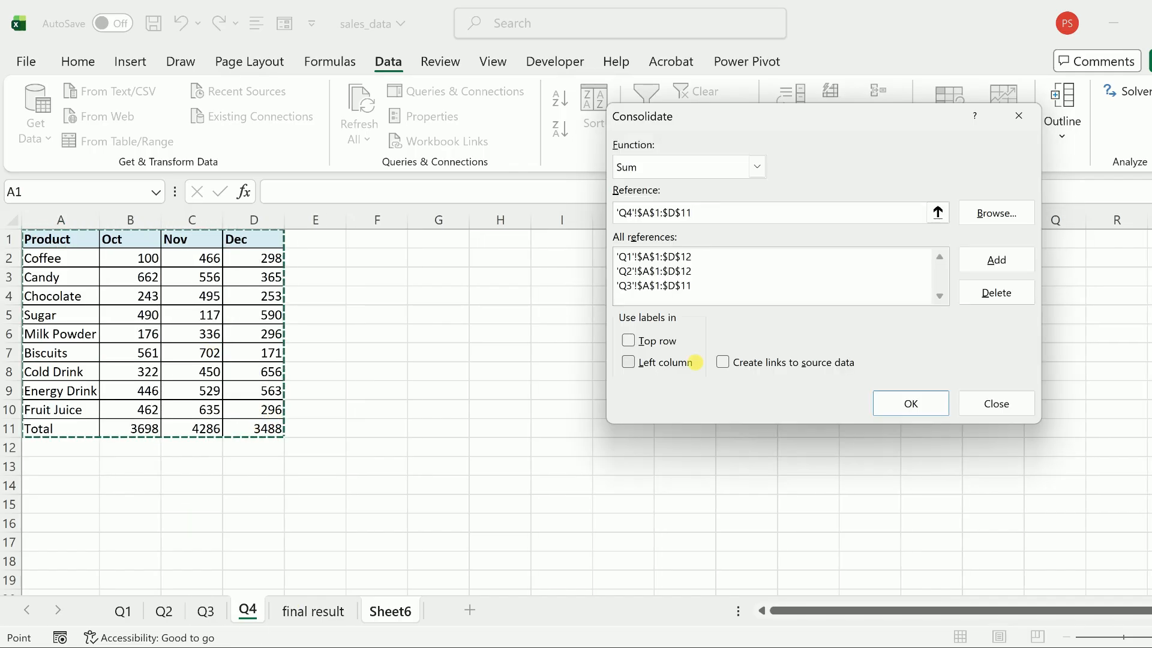
Run the consolidation using top row and left column labels, with links to the source data
{"action": "left_click", "coordinate": [628, 339]}
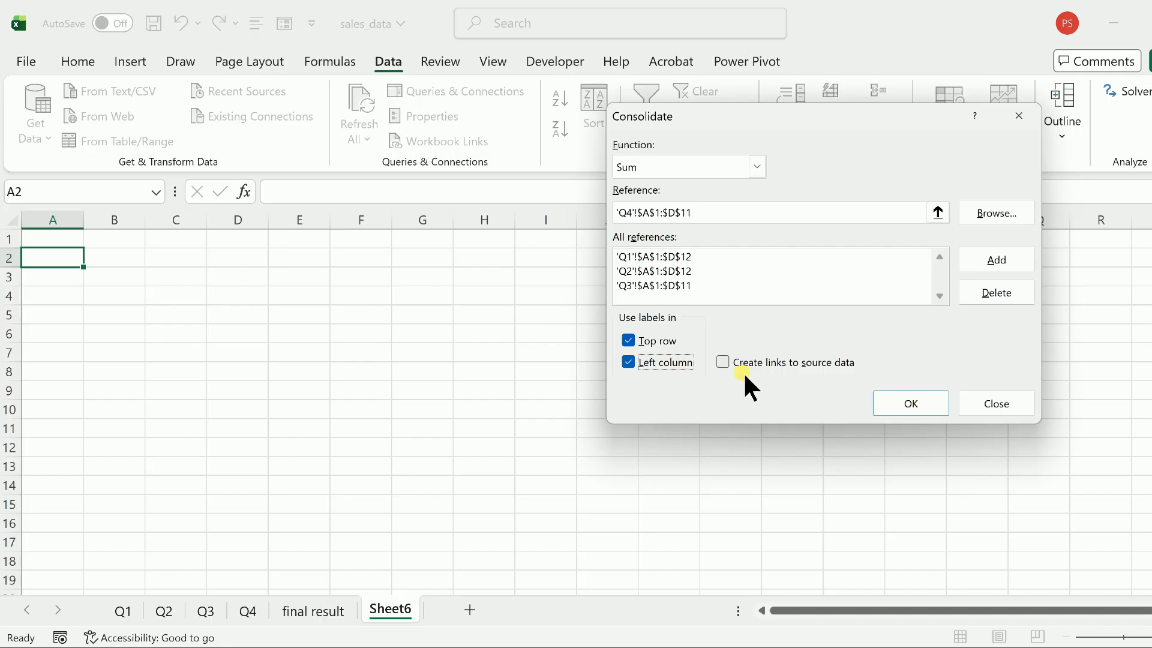
{"action": "left_click", "coordinate": [722, 363]}
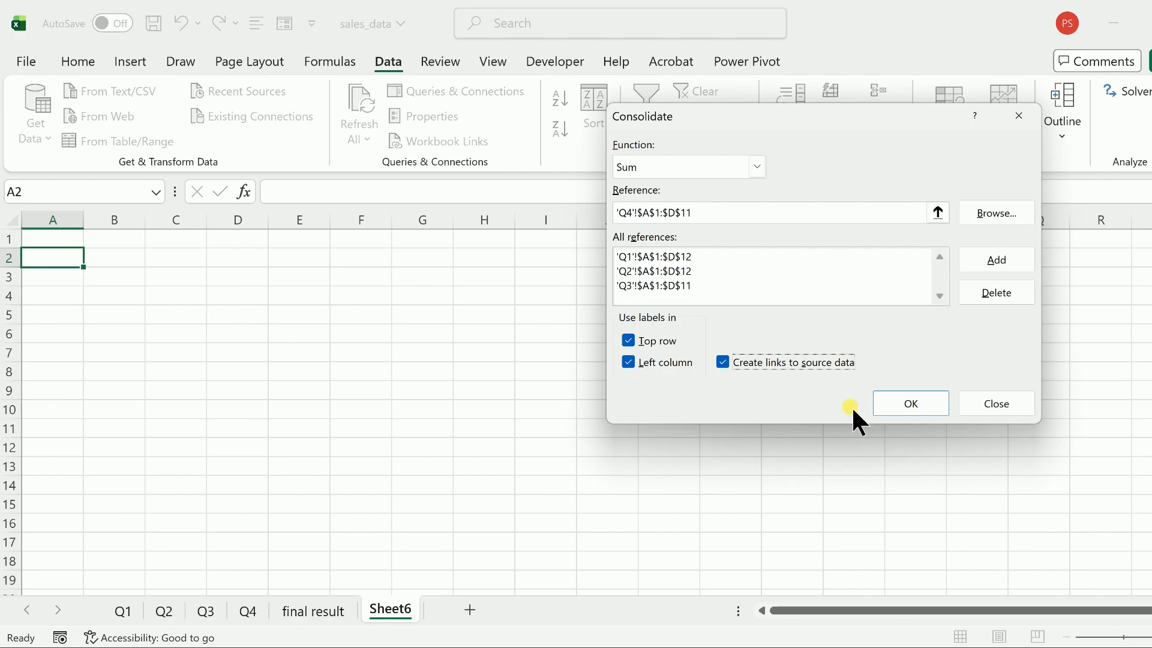
{"action": "left_click", "coordinate": [912, 408]}
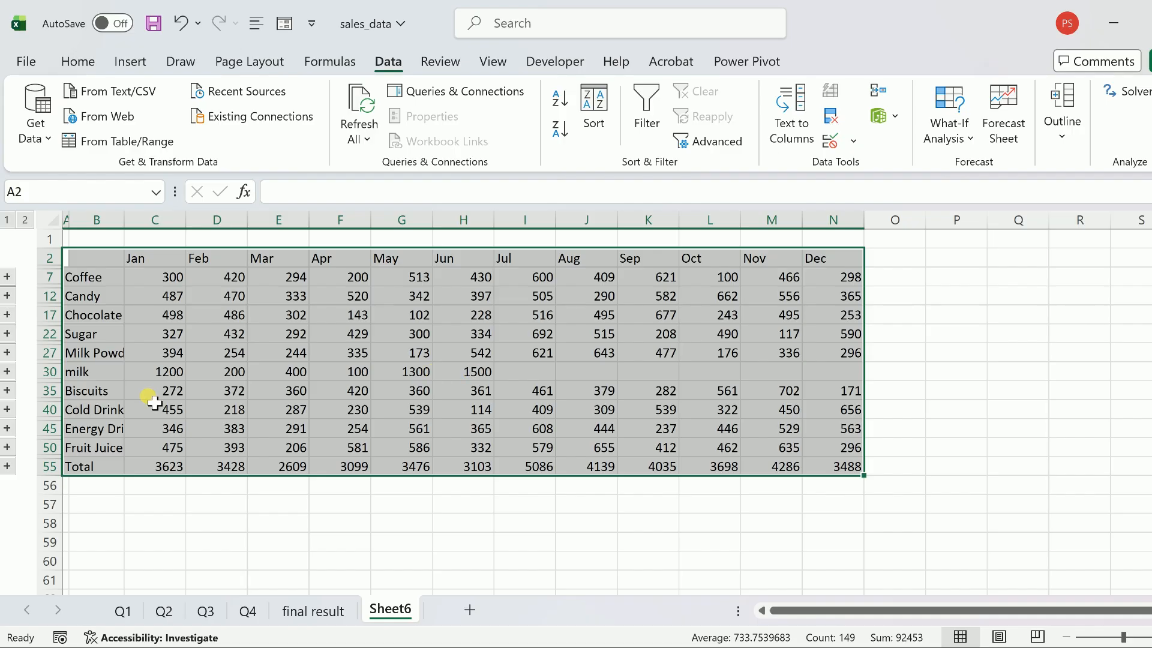
Highlight the milk row's Jan to Jun values in the consolidated table with a dark red fill and white font
{"action": "left_click", "coordinate": [444, 376]}
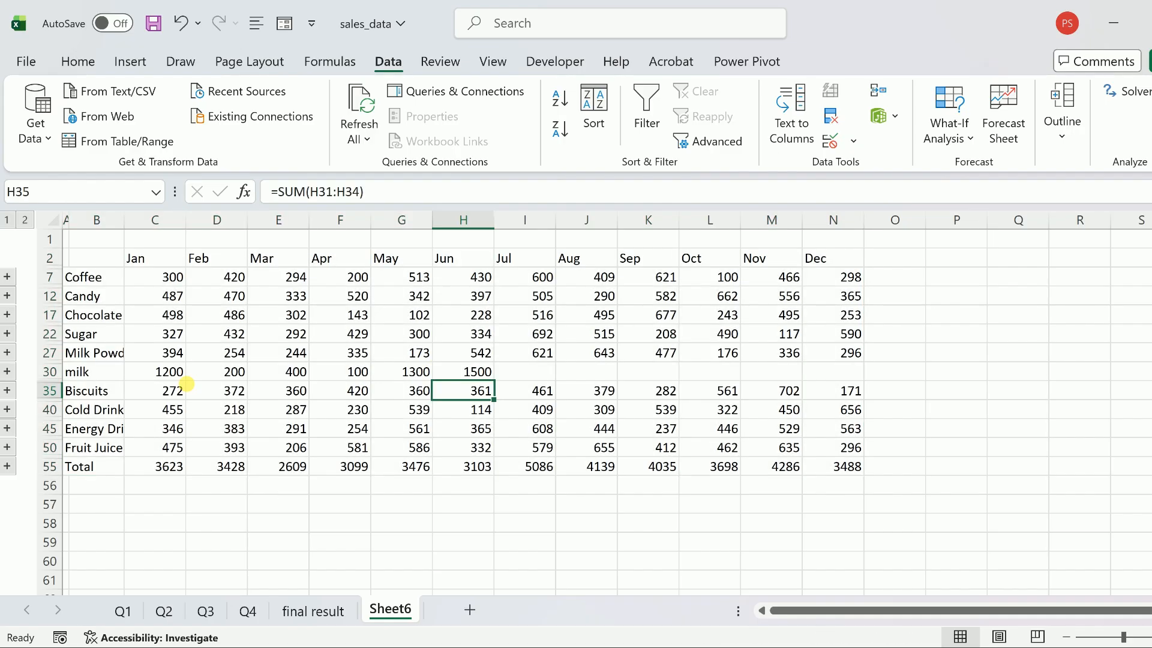
{"action": "left_click", "coordinate": [149, 376]}
{"action": "left_click_drag", "start_coordinate": [398, 378], "coordinate": [480, 376]}
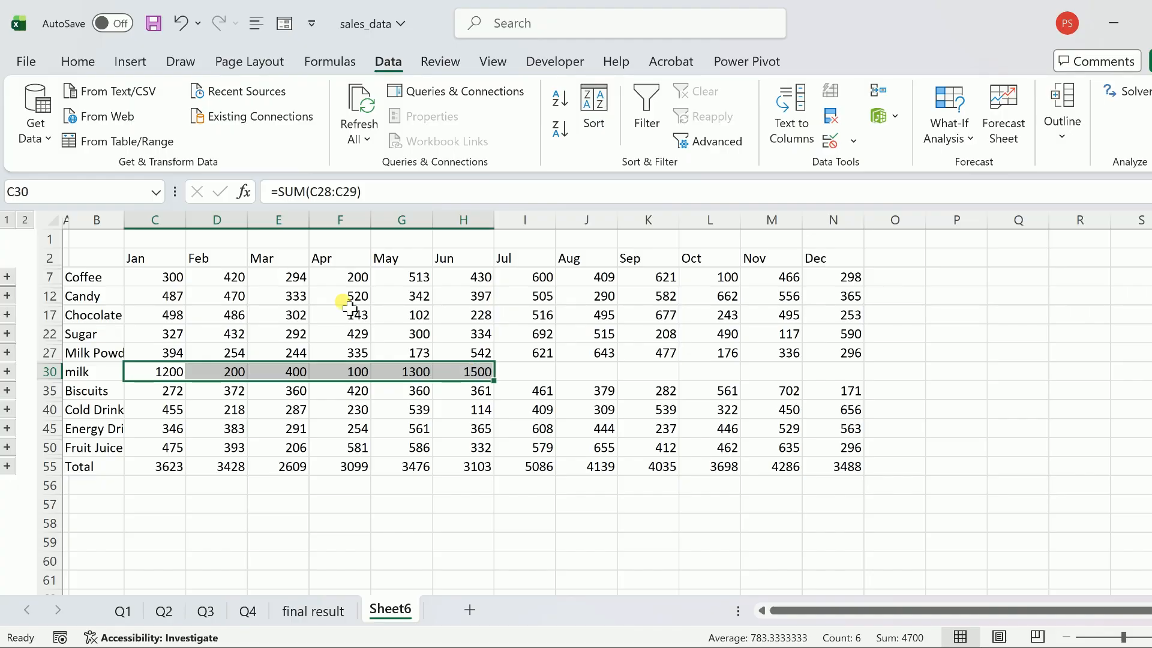
{"action": "left_click", "coordinate": [84, 60]}
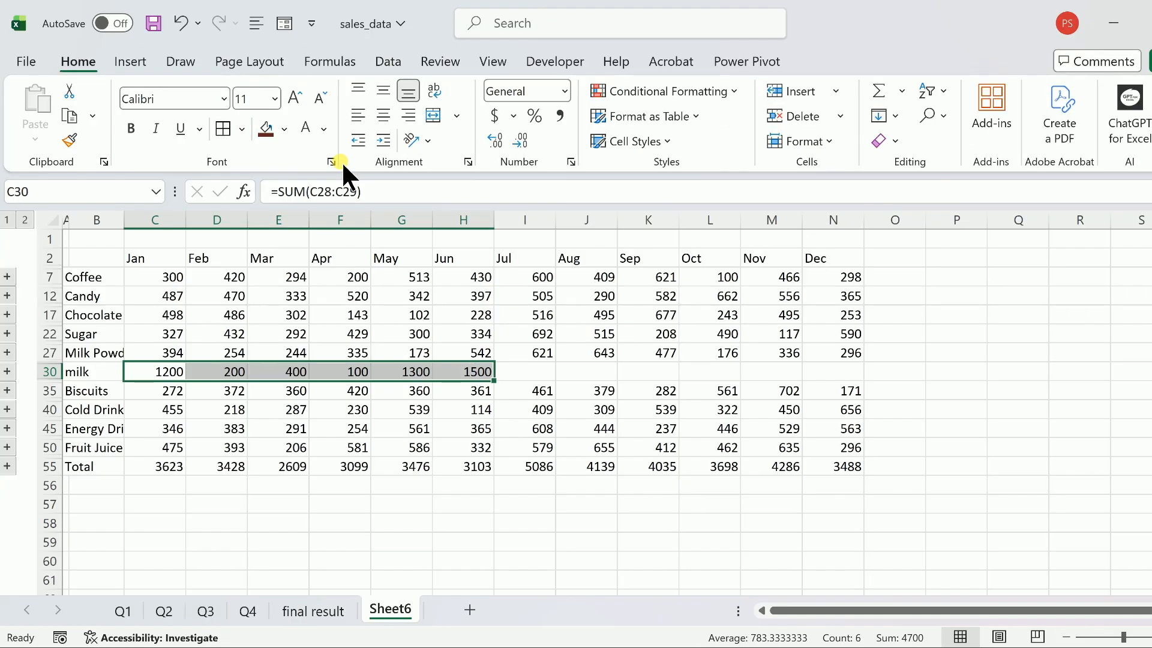
{"action": "left_click", "coordinate": [265, 130]}
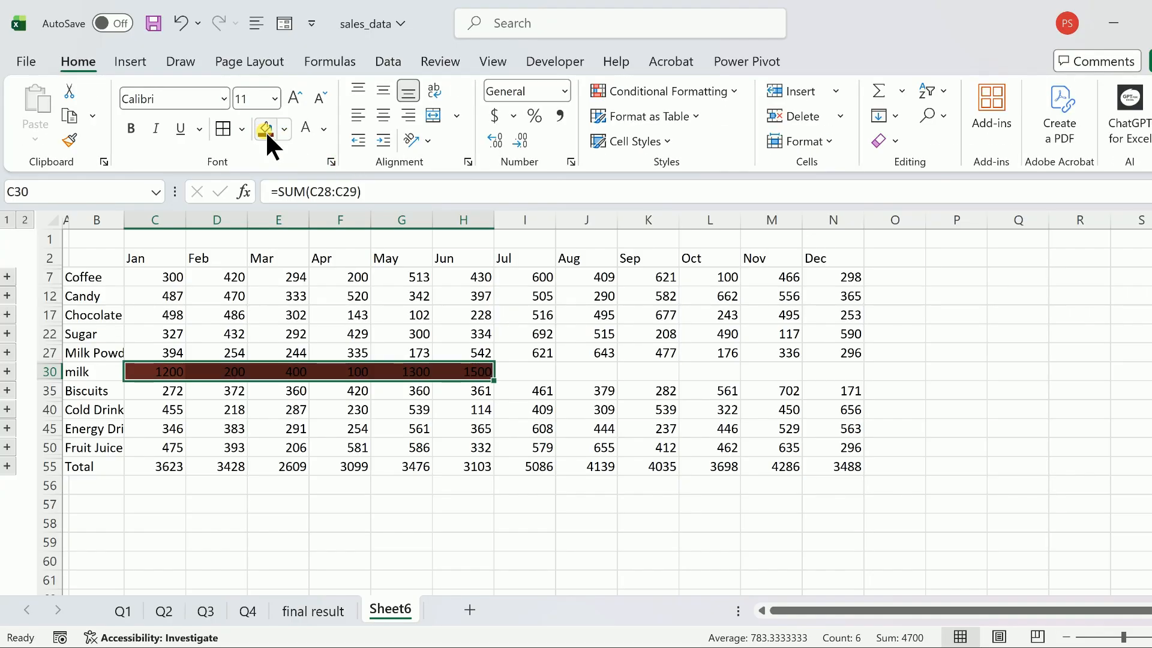
{"action": "left_click", "coordinate": [308, 123]}
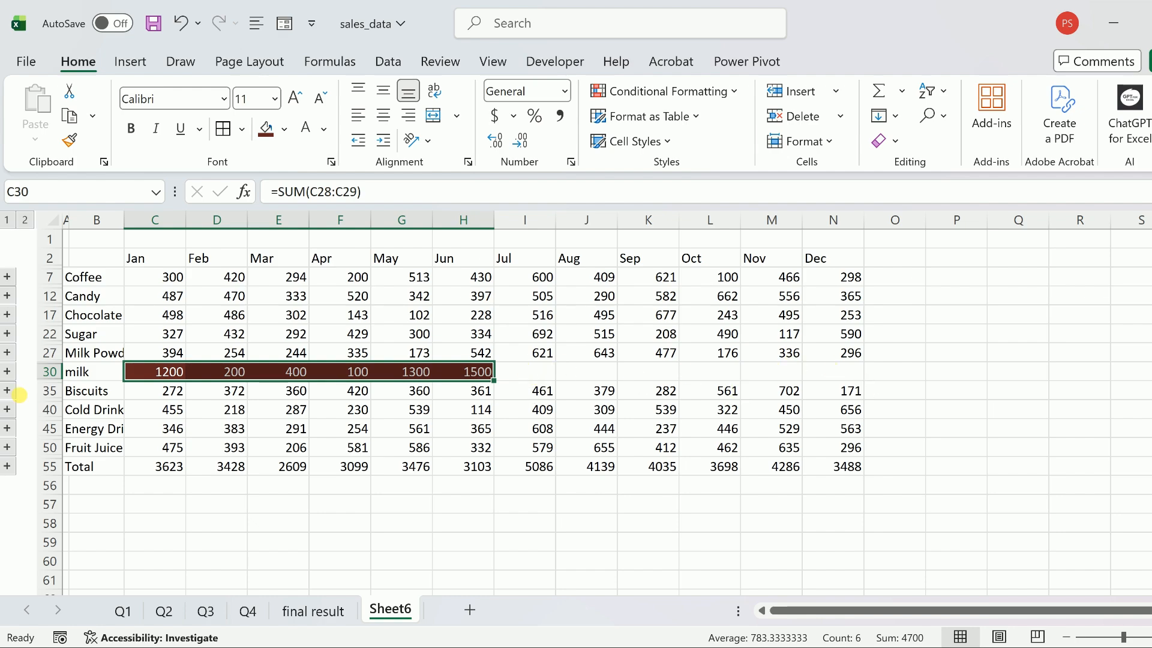
Expand the milk group in the consolidated table to examine its source rows
{"action": "left_click", "coordinate": [8, 371]}
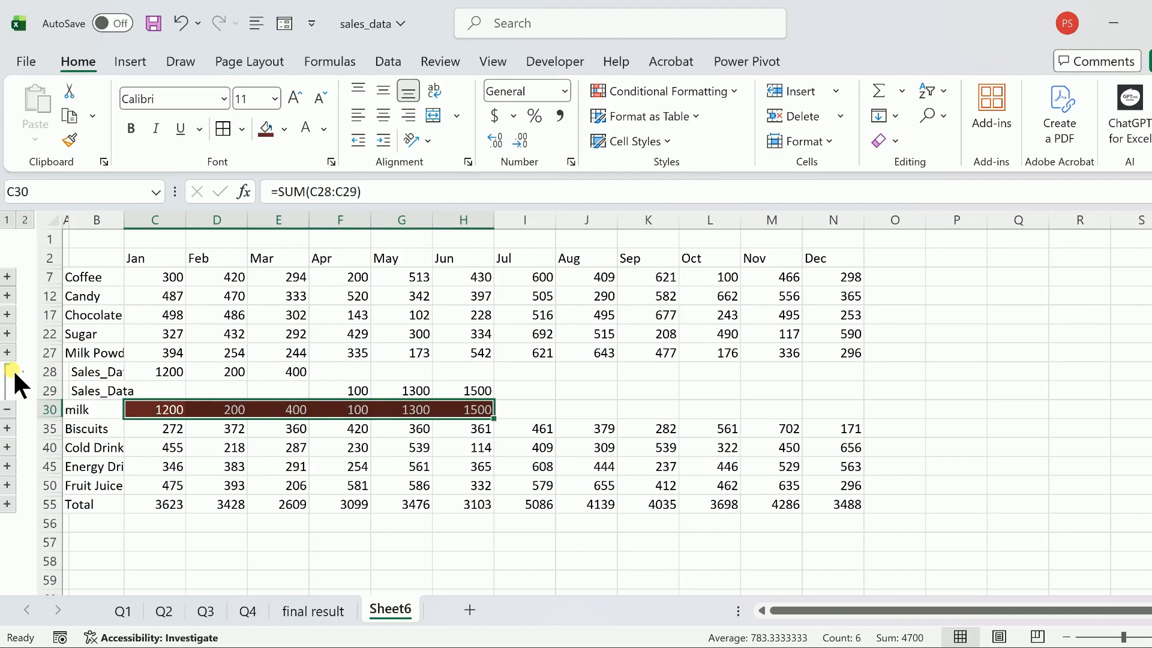